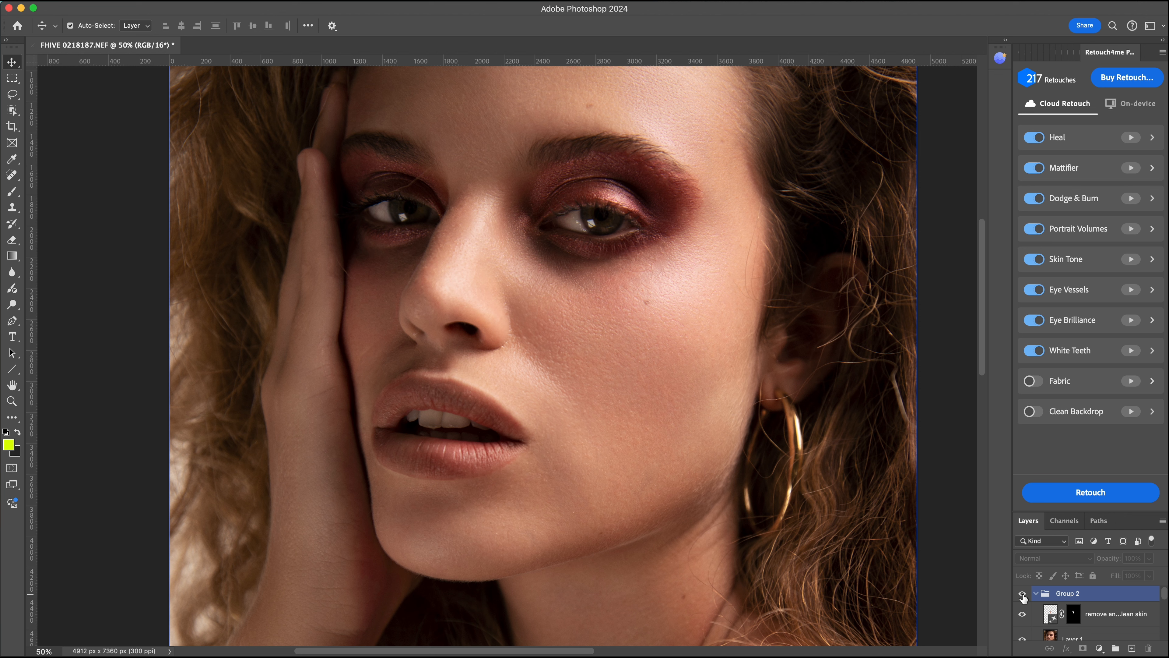
Step: Compare the portrait before and after retouching by toggling the visibility of Group 2
left_click(1022, 594)
left_click(1022, 594)
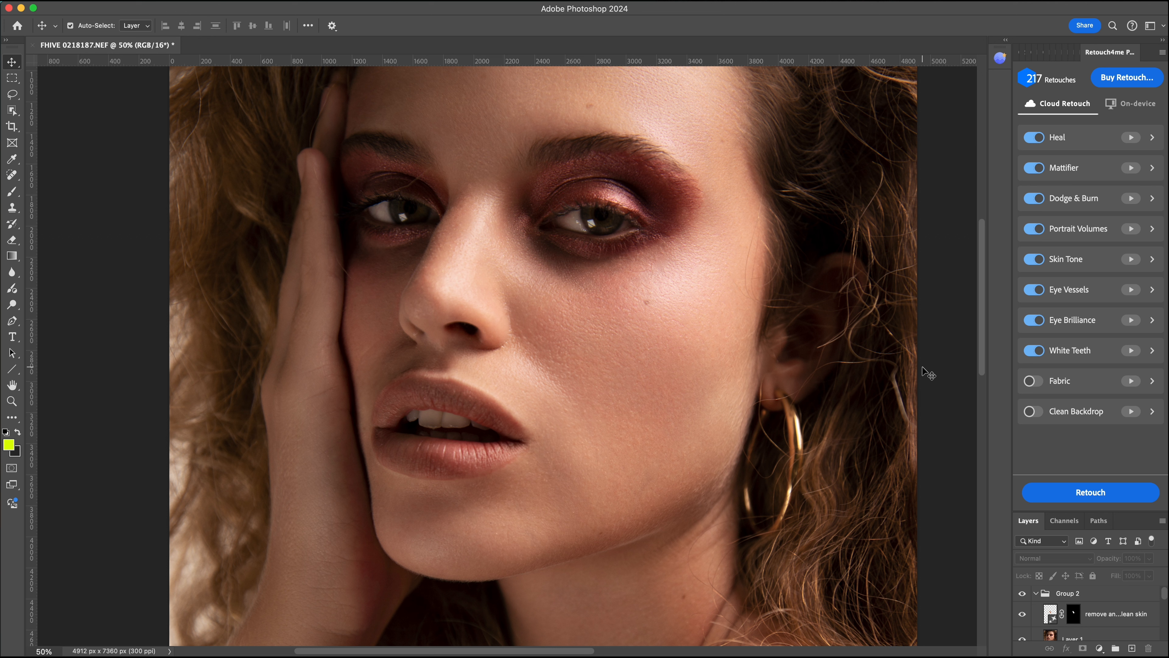
left_click(903, 375)
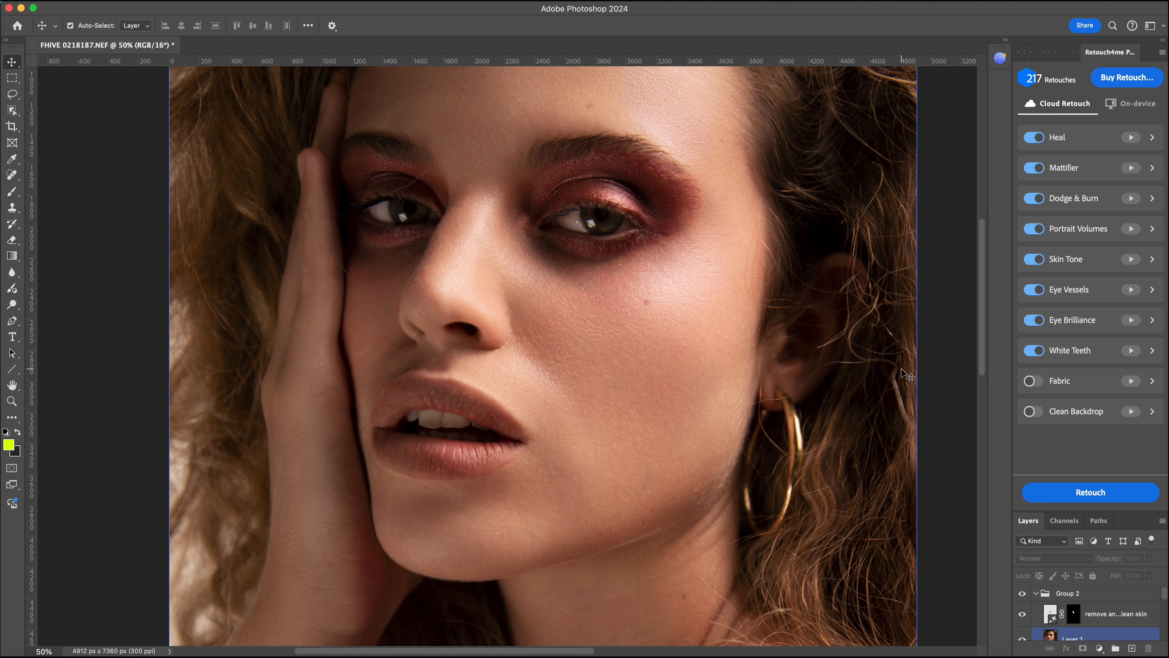
left_click(1022, 593)
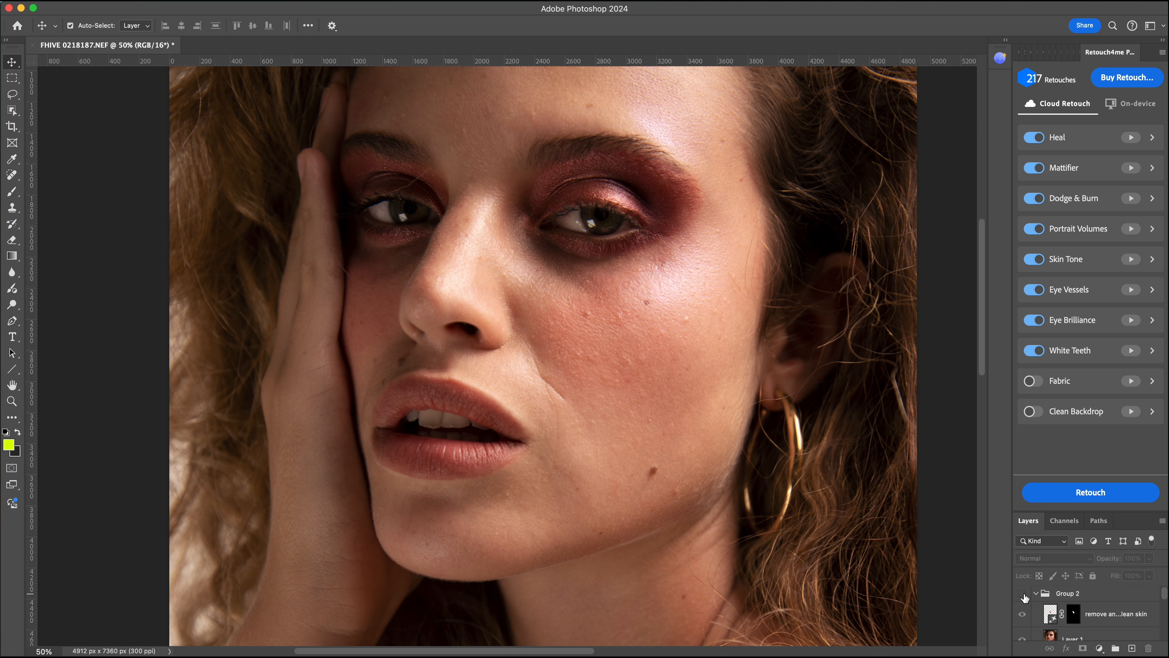
left_click(1023, 596)
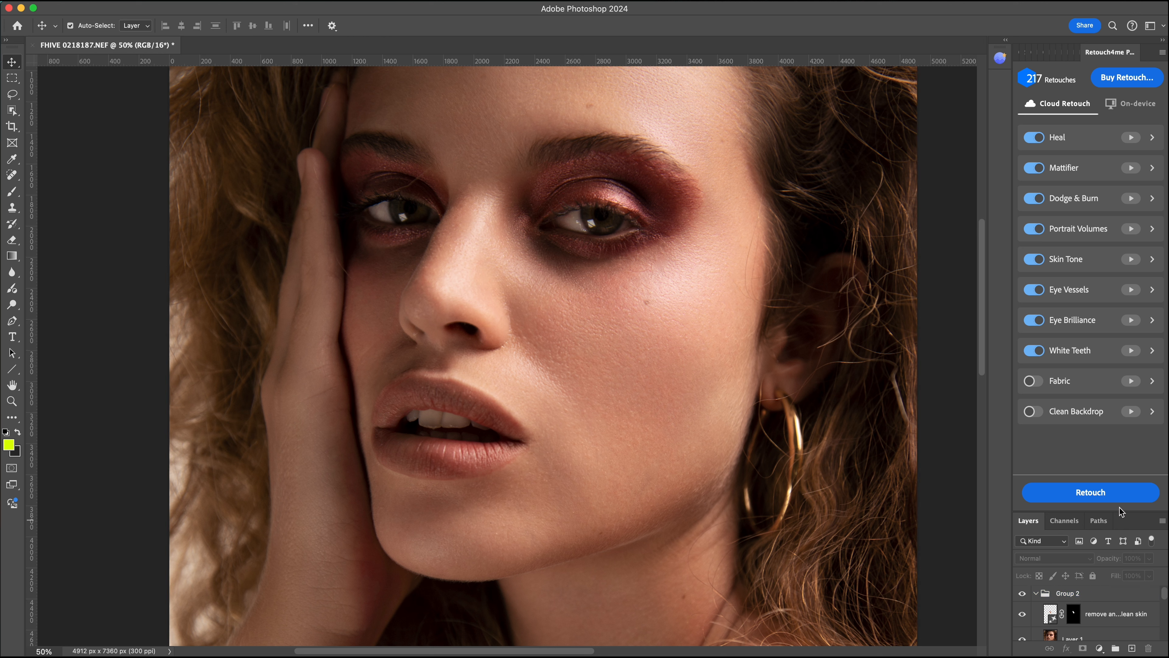
Step: Undock the Retouch4me Panel over the canvas and enlarge the layer list to expose the full layer stack
left_click_drag(1120, 53, 814, 109)
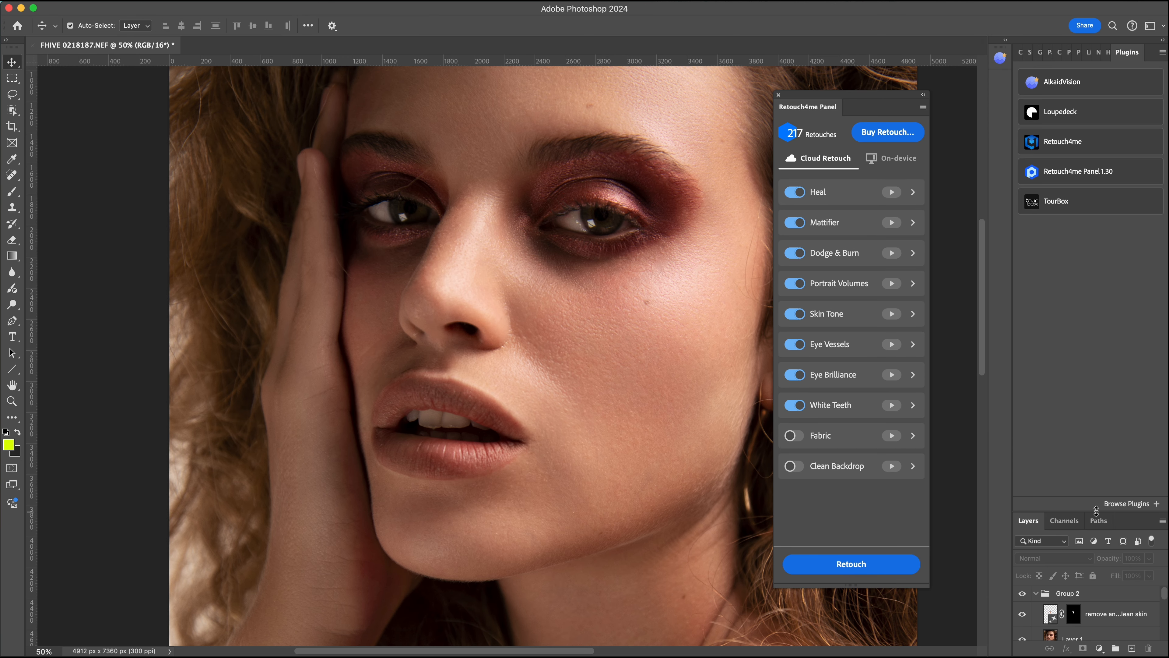
left_click_drag(1096, 510, 1096, 211)
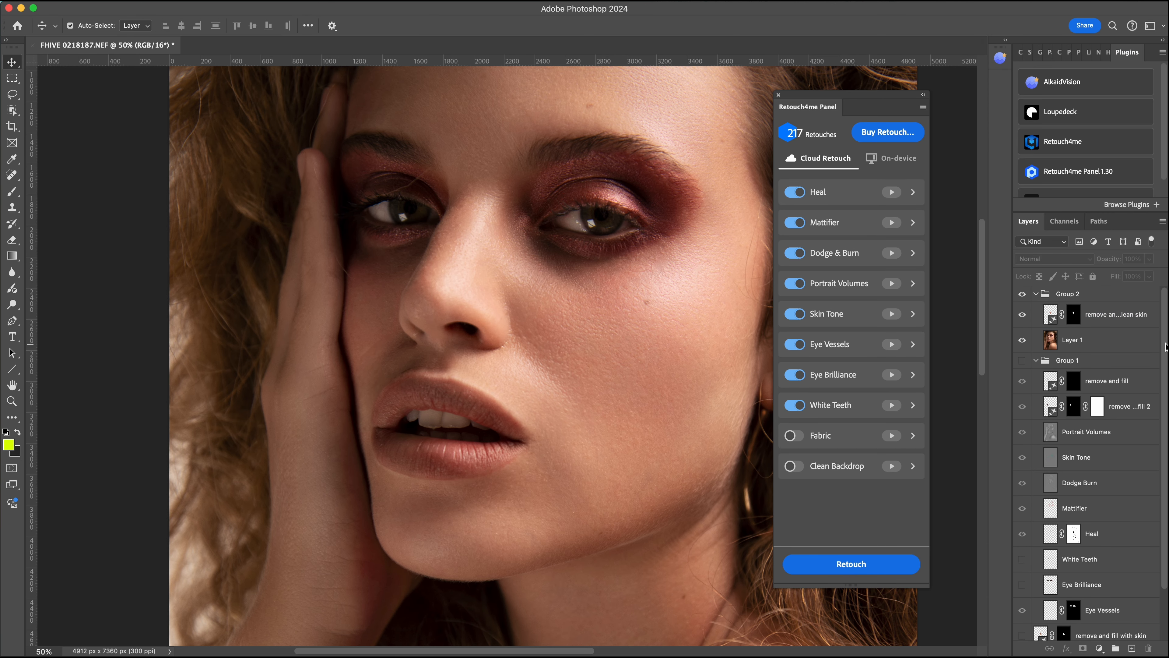
mouse_move(1165, 346)
left_mouse_down()
mouse_move(1162, 408)
mouse_move(1164, 351)
left_mouse_up()
Step: Delete every layer and group from Group 2 down to Background copy, keeping only the Background layer
left_click(1125, 297)
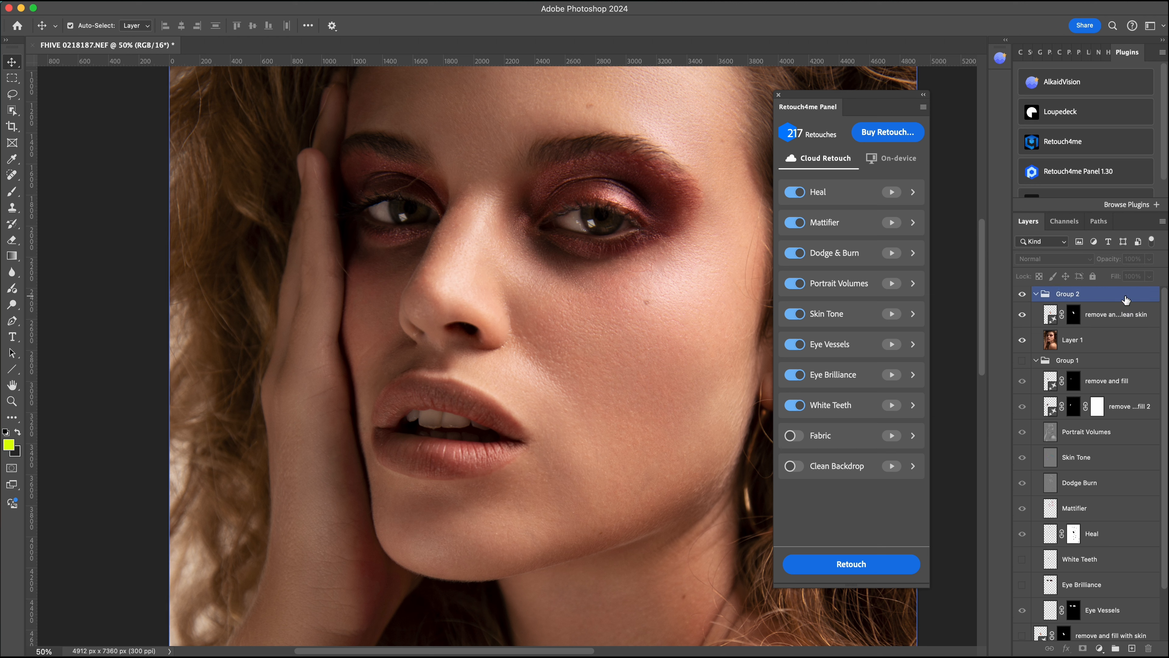
left_click(1125, 509)
scroll(1125, 512, "down", 2)
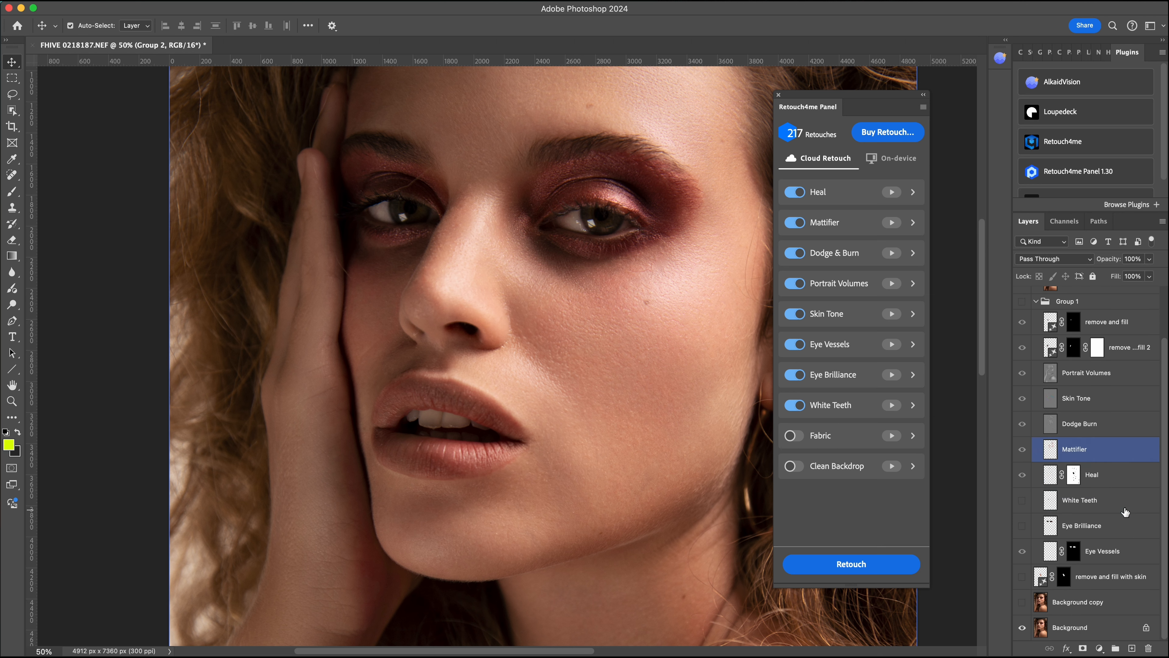
left_click(1111, 604, "shift")
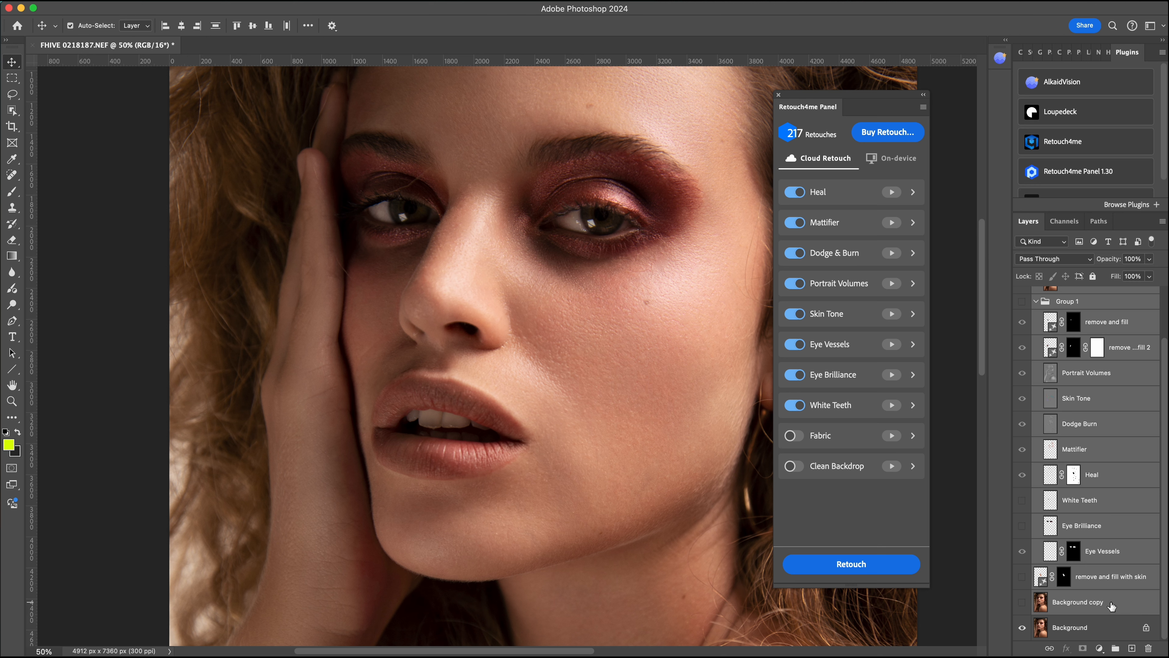
key("Delete")
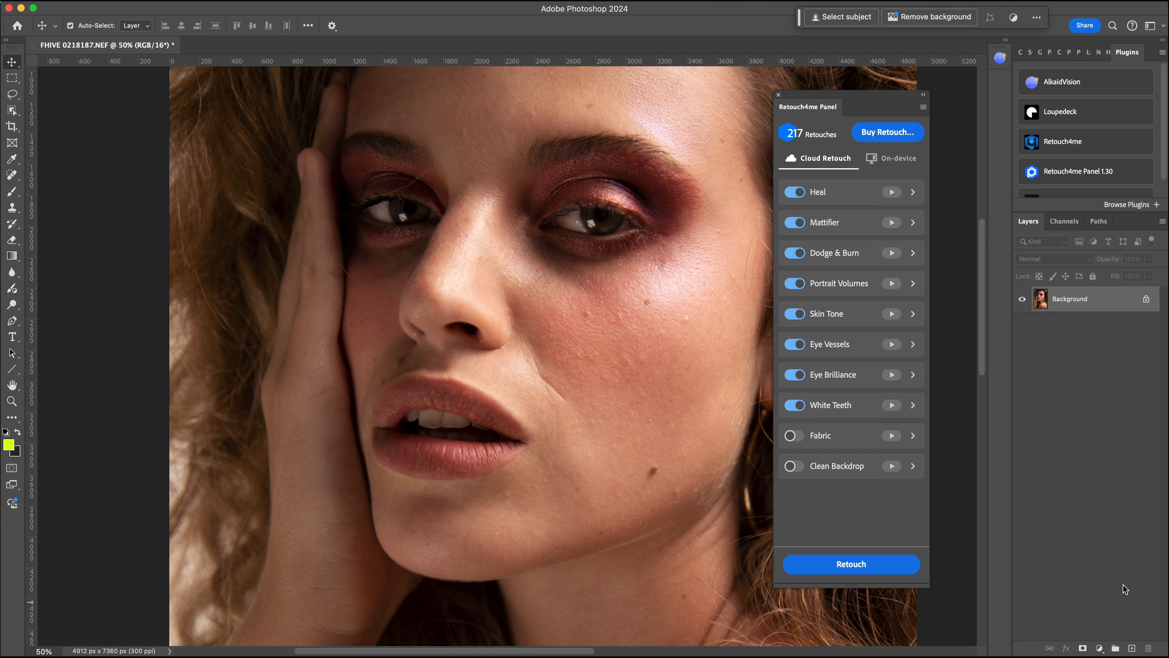
Step: Move the floating Retouch4me Panel clear of the face and fit the whole portrait on screen
mouse_move(884, 94)
left_mouse_down()
mouse_move(1033, 120)
mouse_move(936, 113)
left_mouse_up()
mouse_move(699, 368)
left_mouse_down()
mouse_move(608, 368)
mouse_move(635, 368)
left_mouse_up()
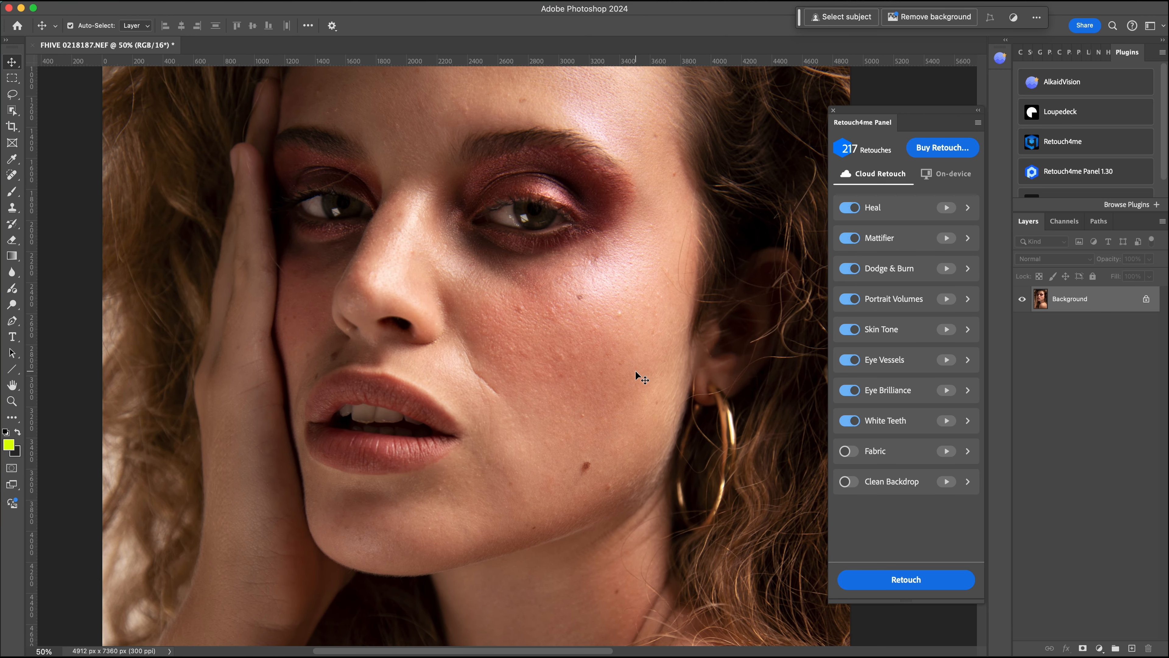
key("super")
key("super+0")
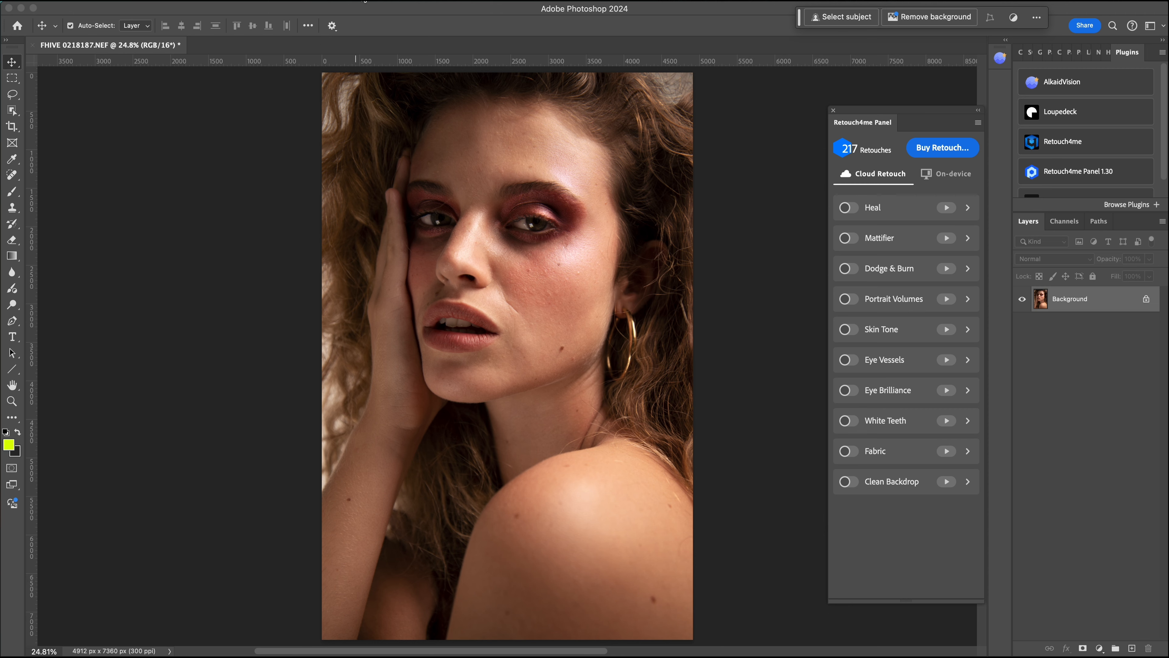
Step: Browse plugins in Creative Cloud, search for "retouch4me" and open the Retouch4me Panel plugin
left_click(374, 0)
left_click(392, 33)
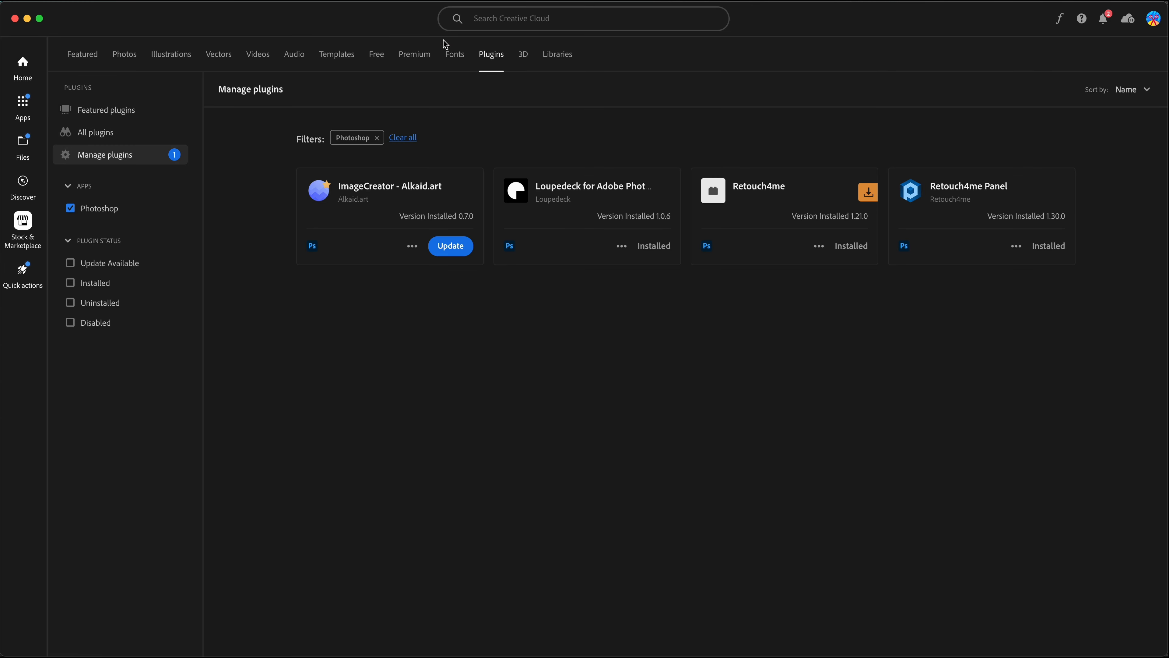
left_click(577, 26)
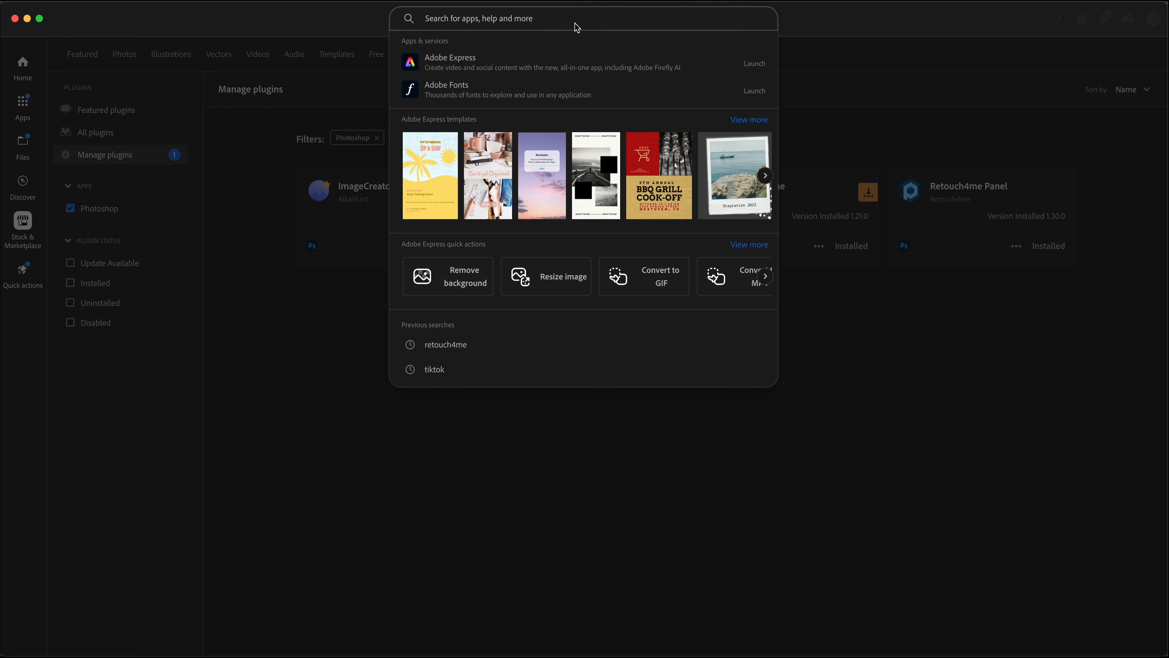
type("retouch4")
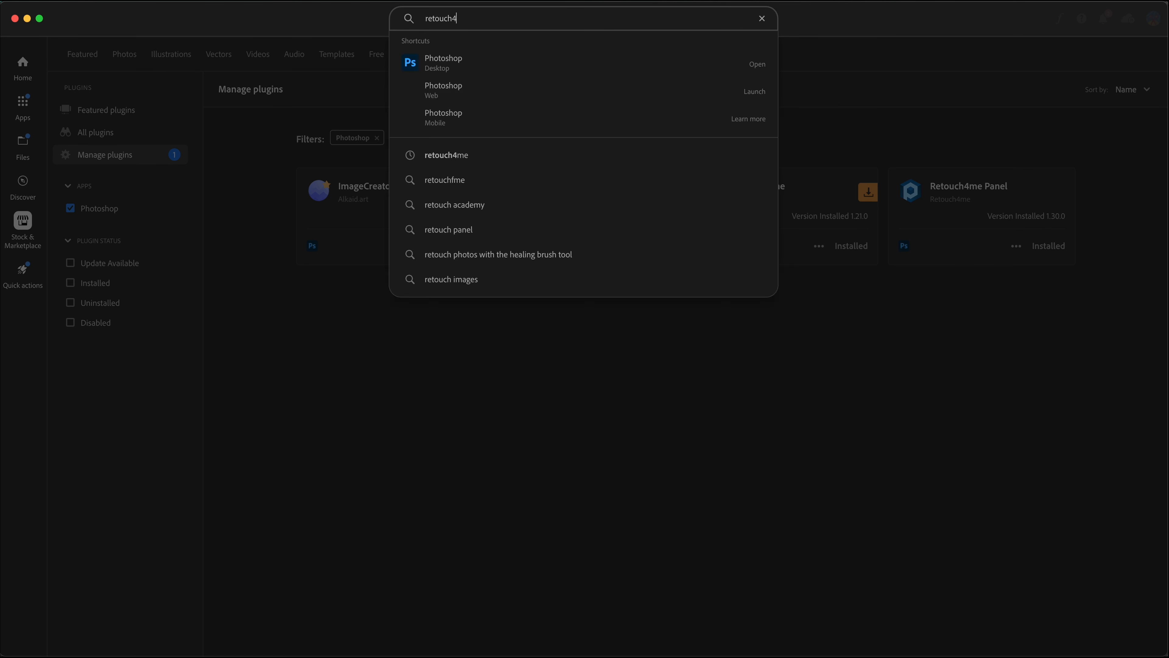
type("me")
key("Return")
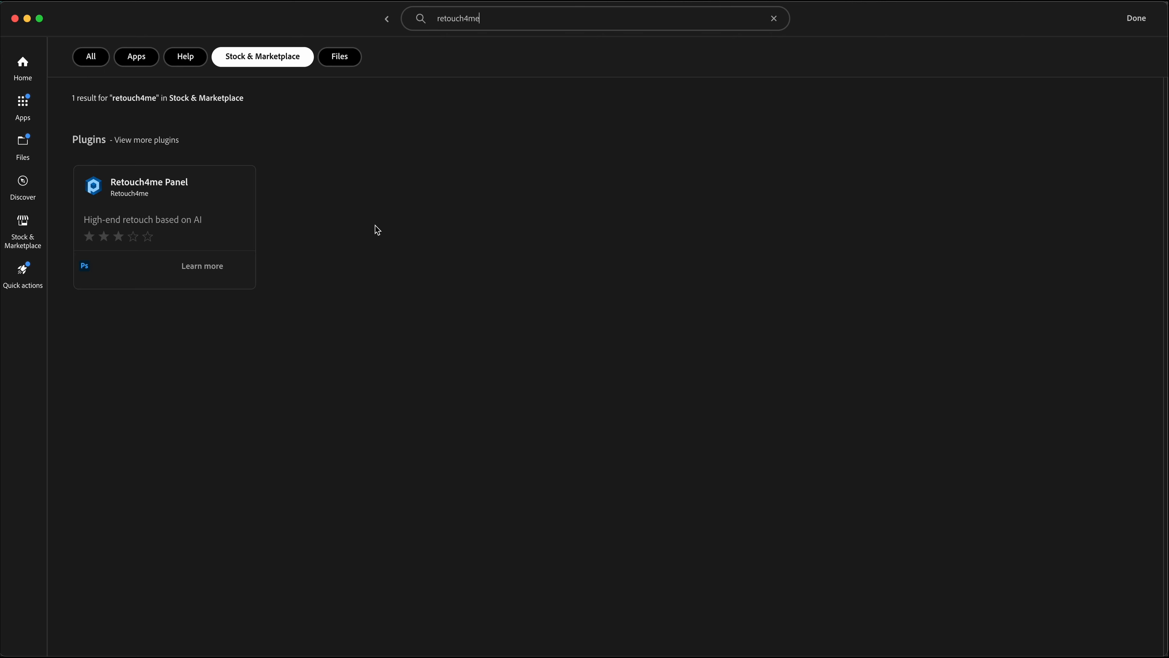
left_click(189, 216)
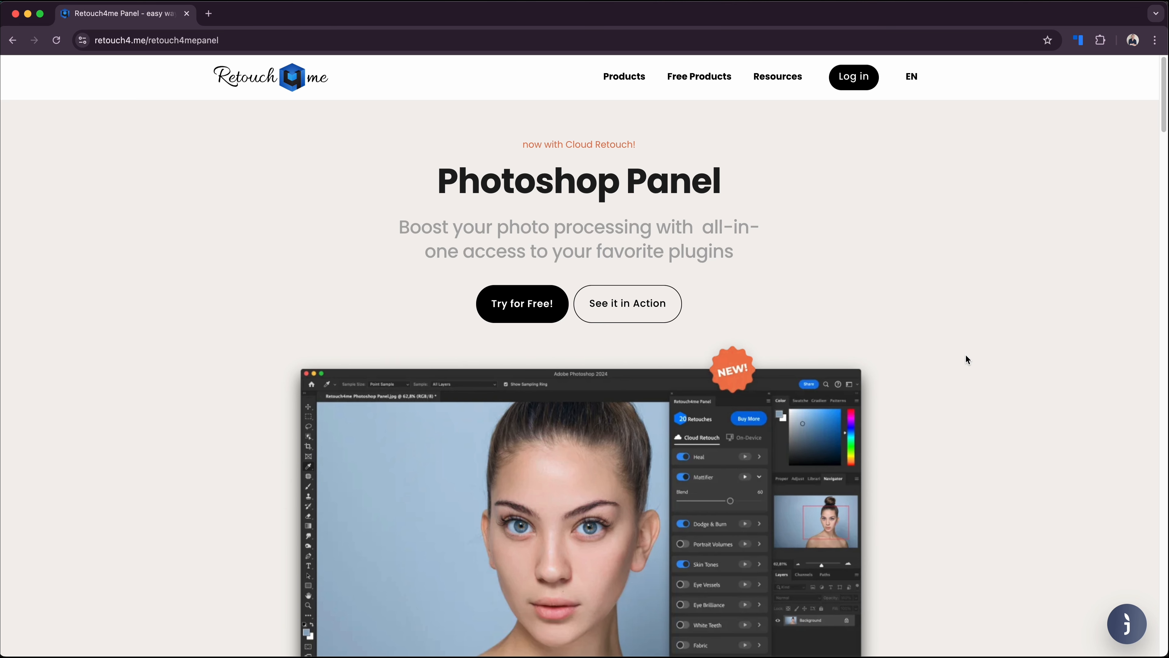
Step: Review the Retouch4me Photoshop Panel web page, including how it works and the Cloud versus On-Device features
scroll(966, 356, "down", 1)
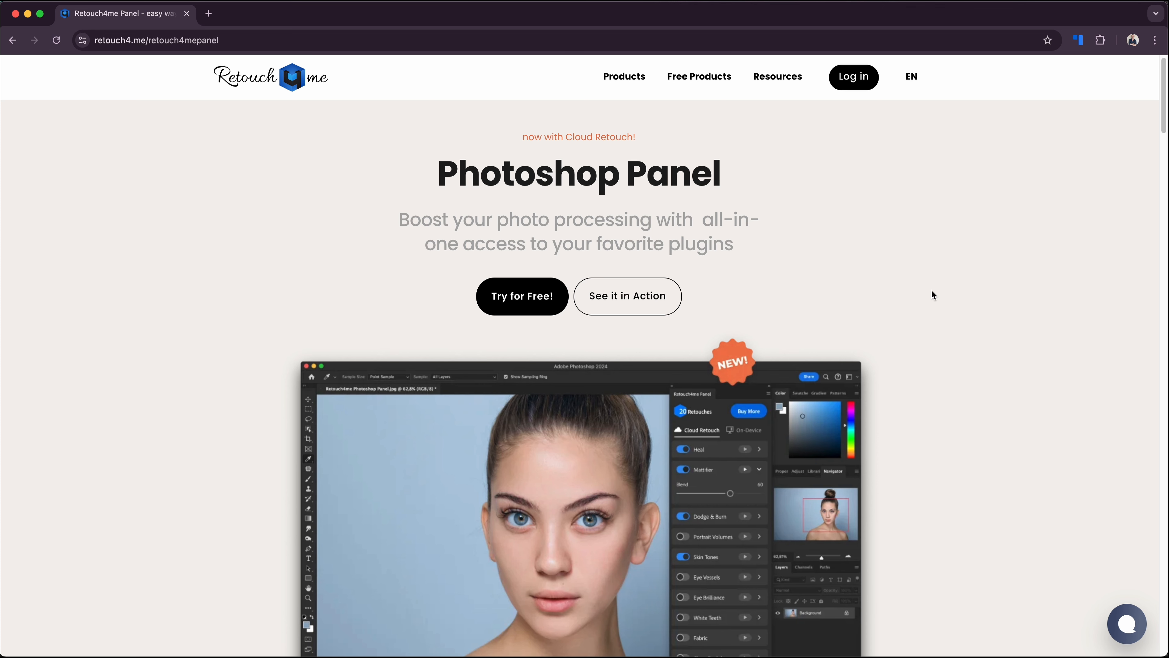
scroll(956, 354, "down", 7)
scroll(955, 355, "up", 6)
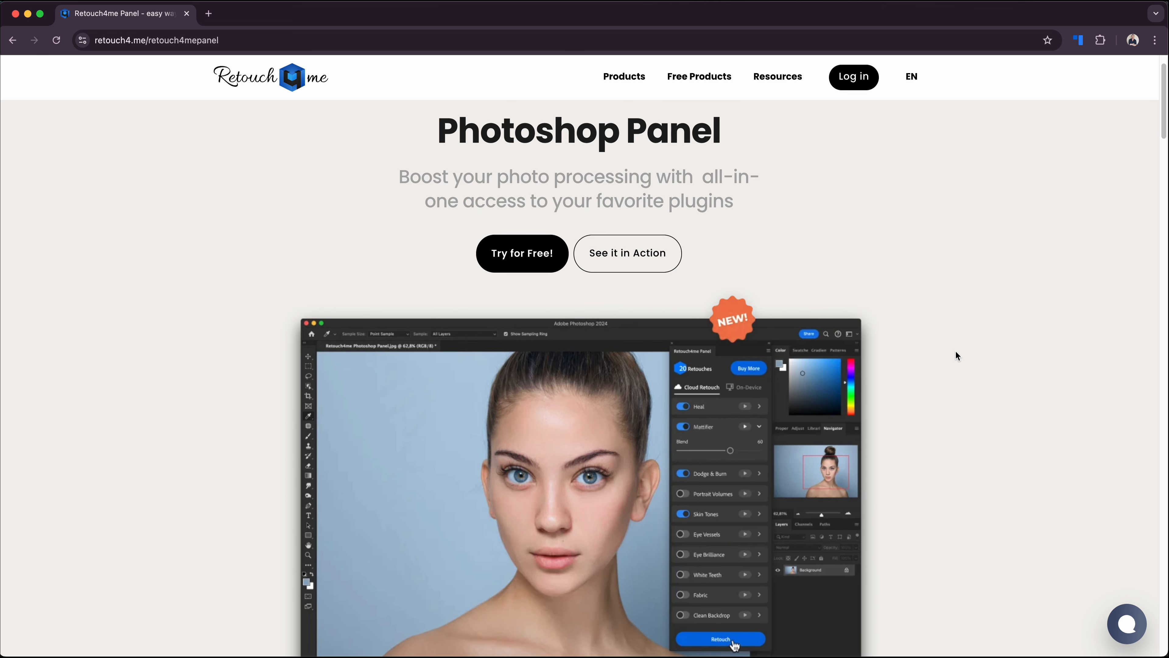
scroll(956, 355, "down", 10)
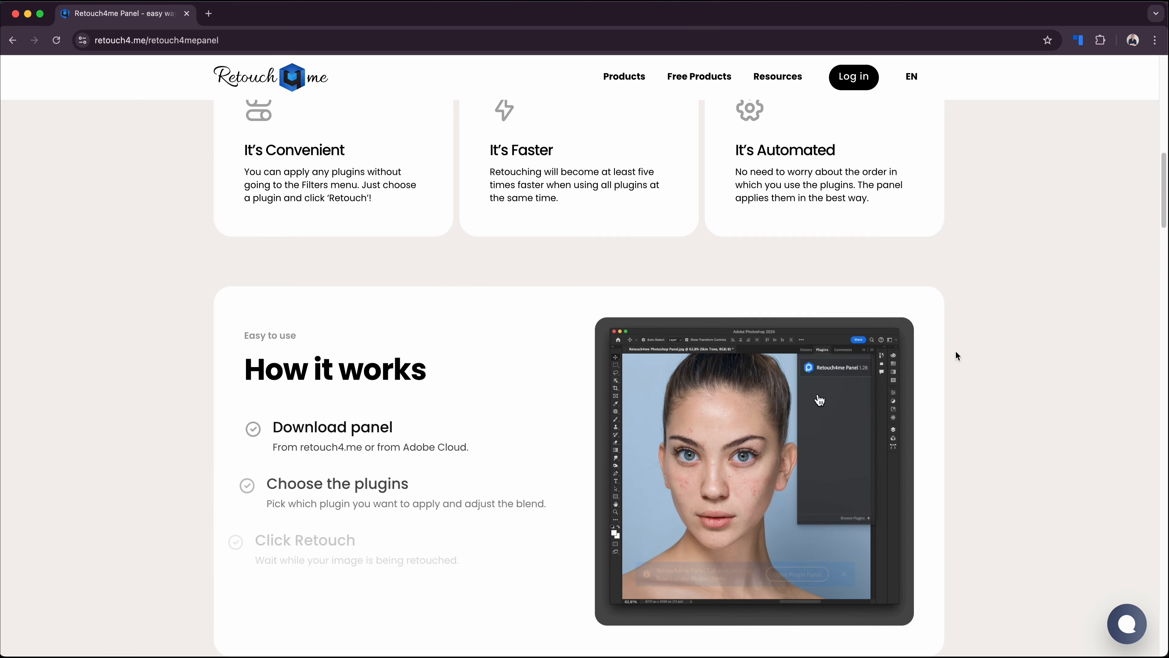
scroll(956, 352, "down", 11)
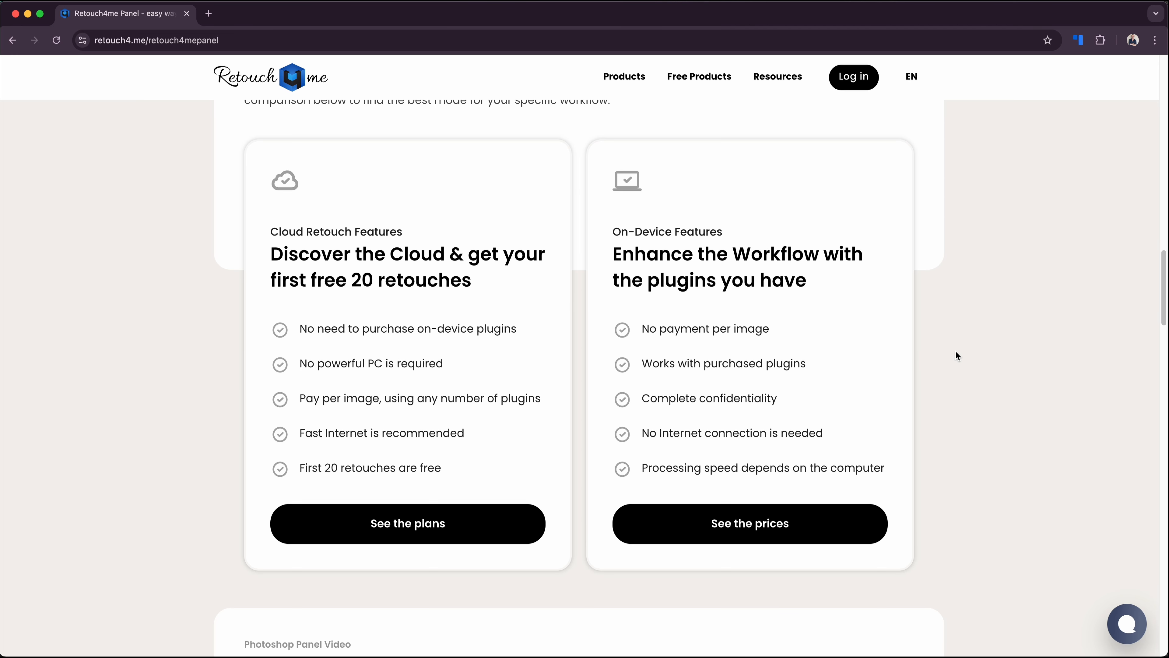
scroll(956, 355, "down", 5)
scroll(956, 355, "up", 3)
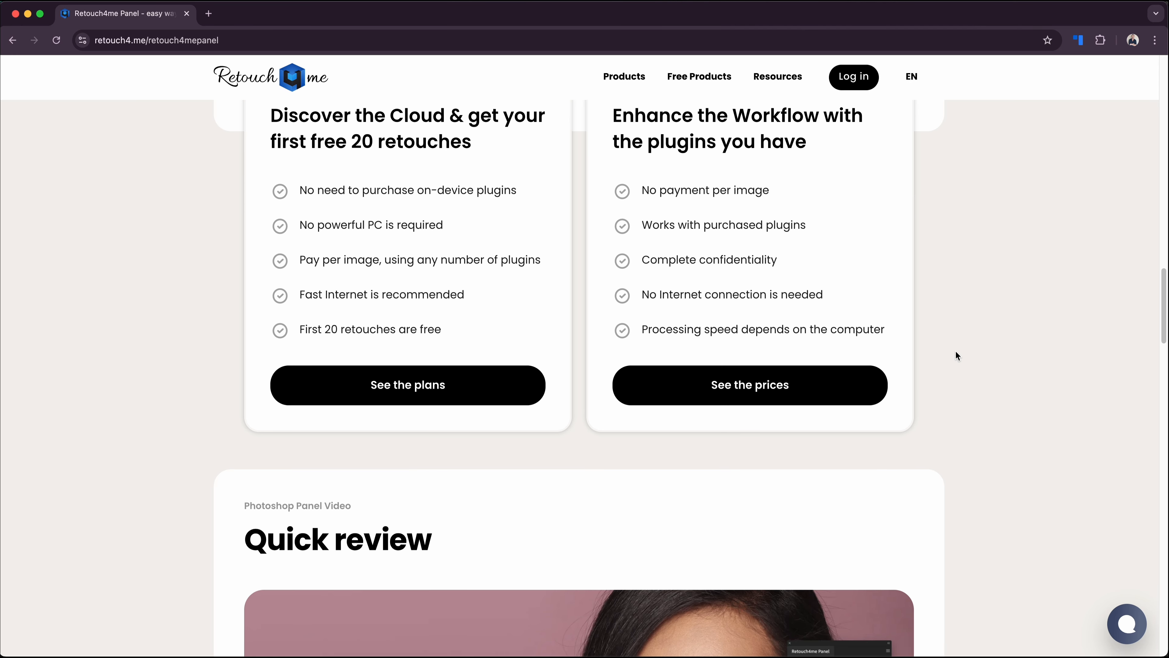
Step: Open the Cloud Retouch plans and examine the subscription prices and the pay-as-you-go credit packs
left_click(462, 397)
scroll(933, 407, "down", 5)
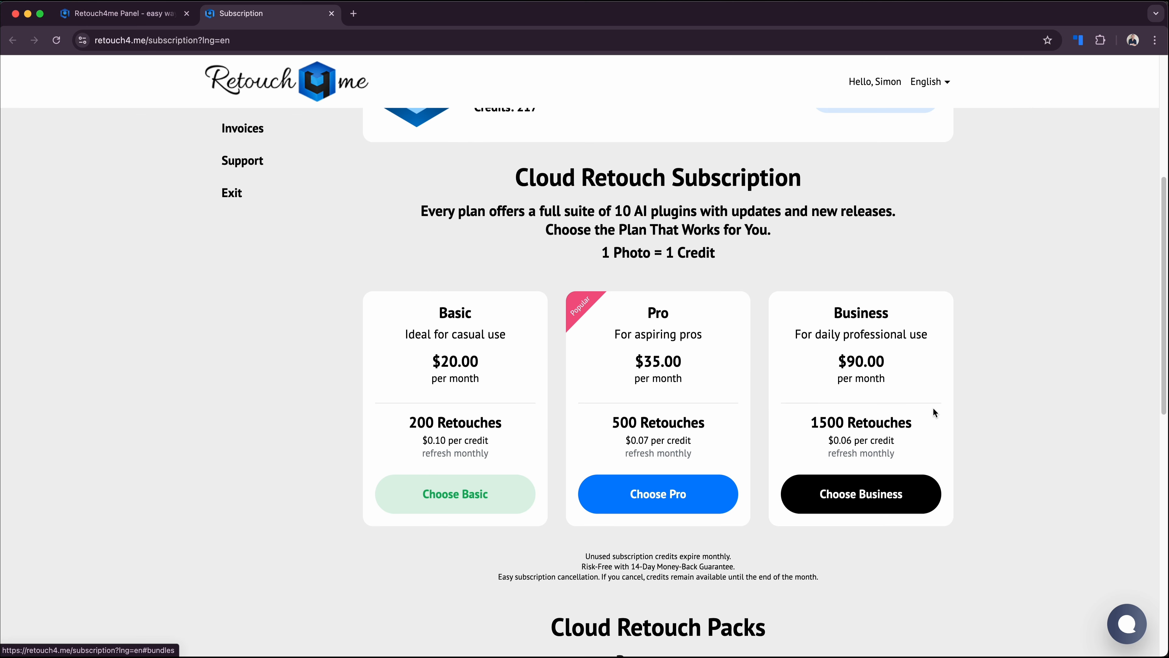
scroll(933, 407, "down", 5)
scroll(933, 406, "up", 5)
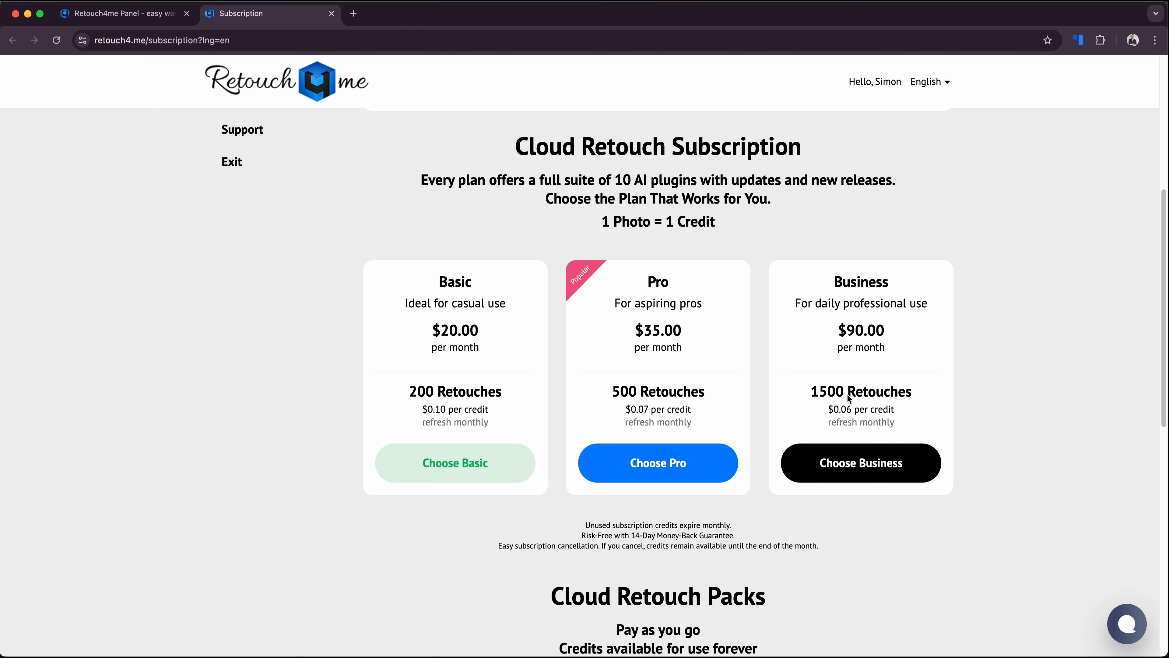
scroll(974, 431, "down", 8)
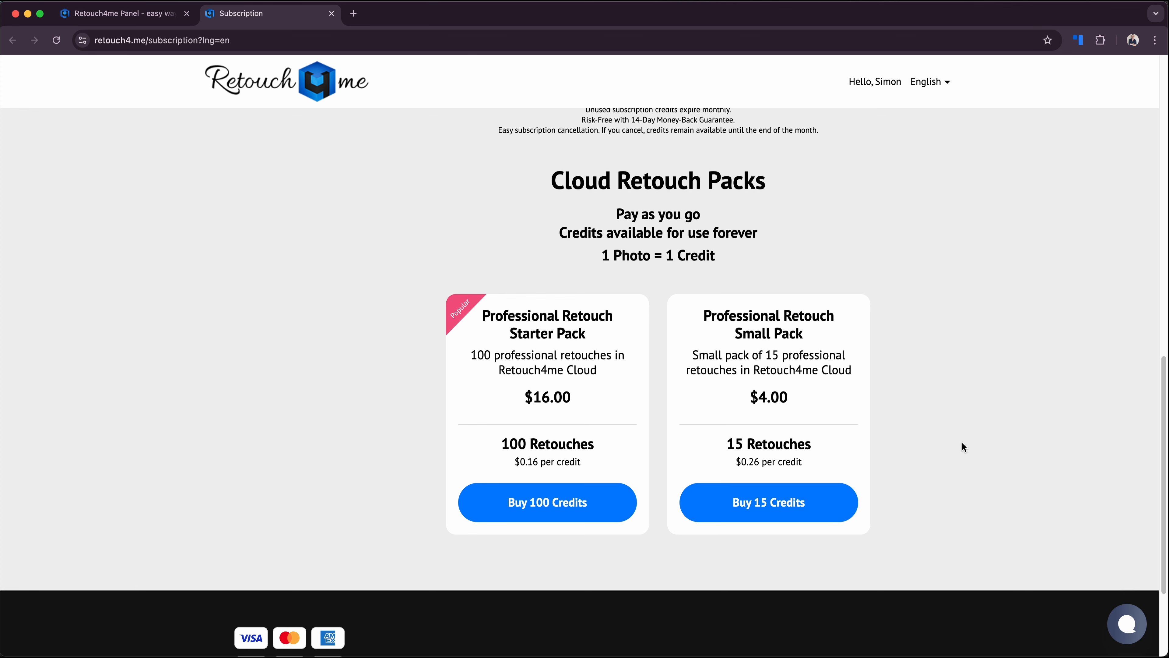
scroll(963, 445, "up", 4)
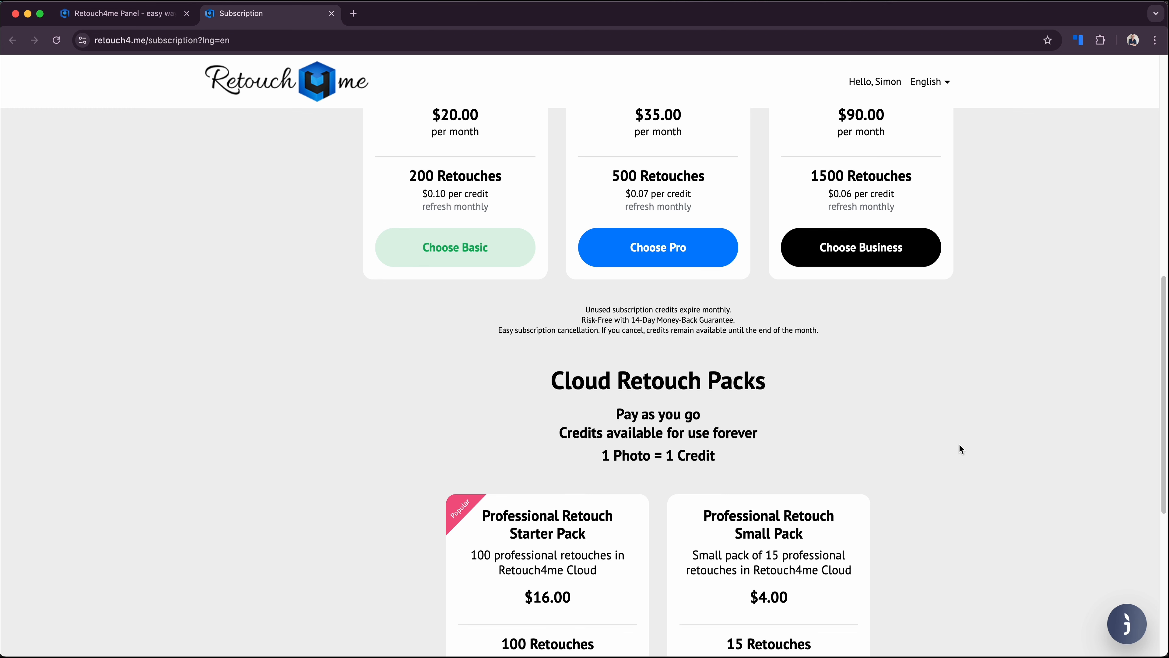
scroll(960, 444, "up", 6)
scroll(960, 447, "up", 3)
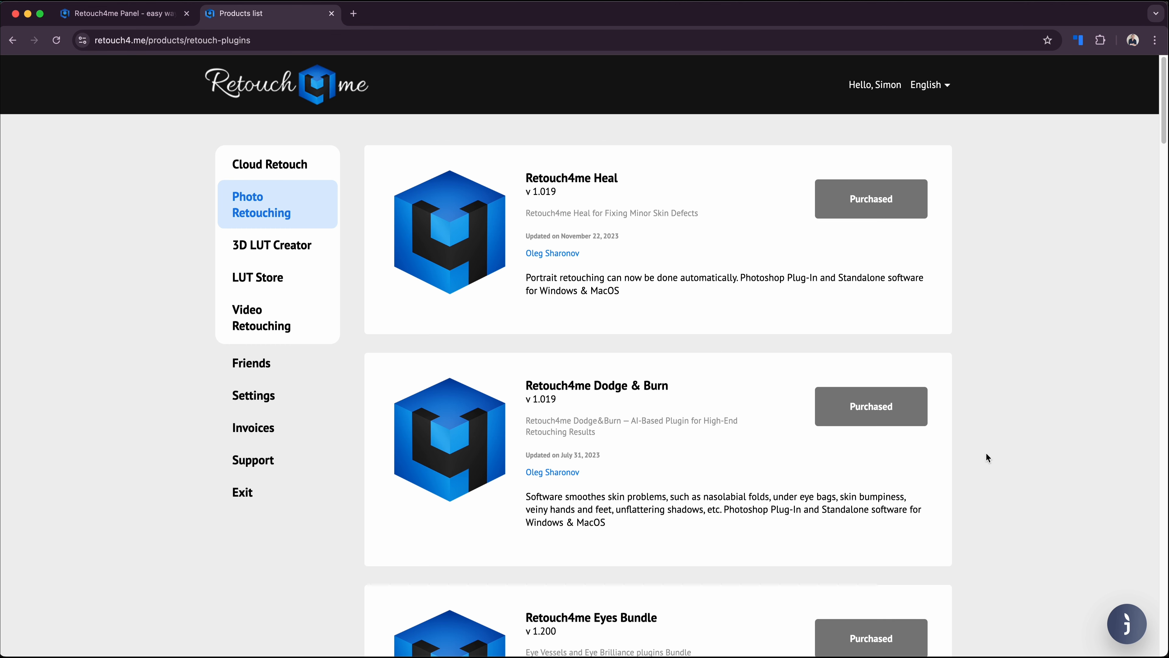
Step: Look through the Photo Retouching plugin list, then return to the Cloud Retouch subscription plans
scroll(986, 454, "down", 10)
scroll(986, 452, "up", 10)
left_click(276, 157)
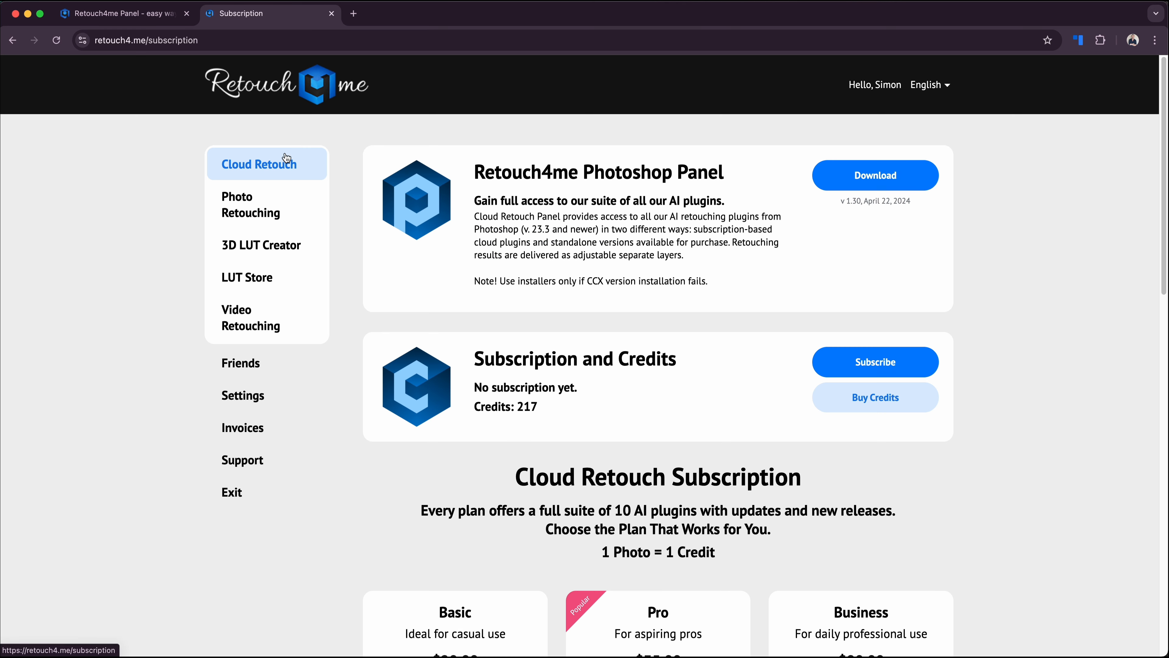
scroll(964, 369, "down", 6)
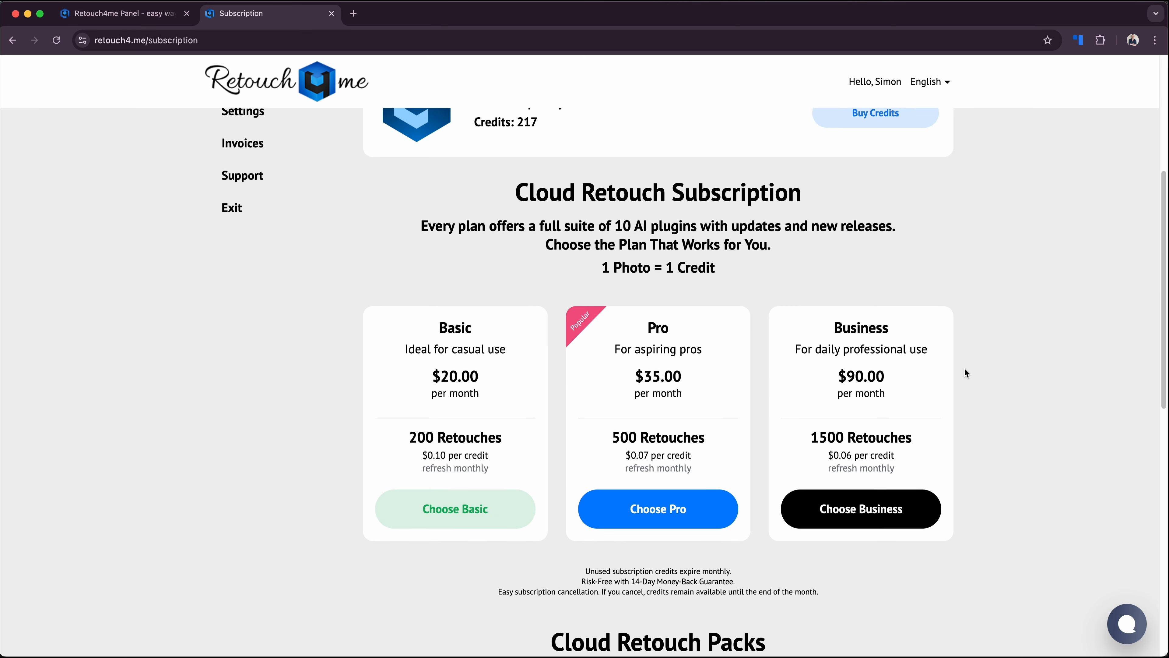
Step: Switch back to Photoshop and enable Heal, Mattifier, Dodge & Burn, Portrait Volumes and Skin Tone for Cloud Retouch
key("super+Tab")
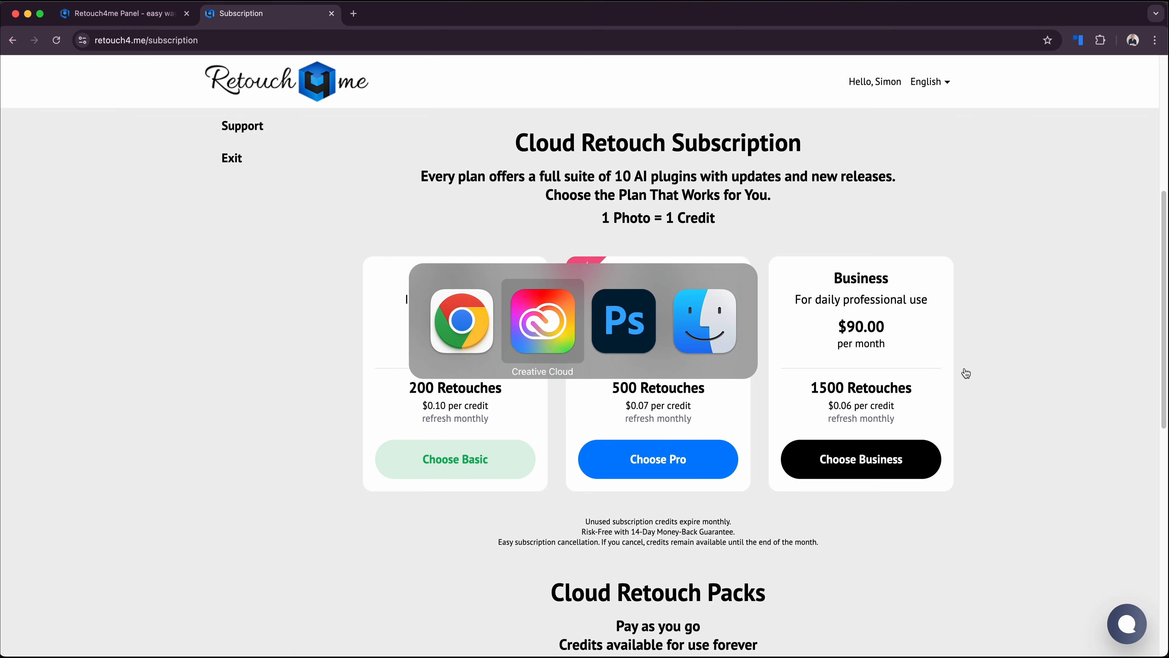
key("super+Tab")
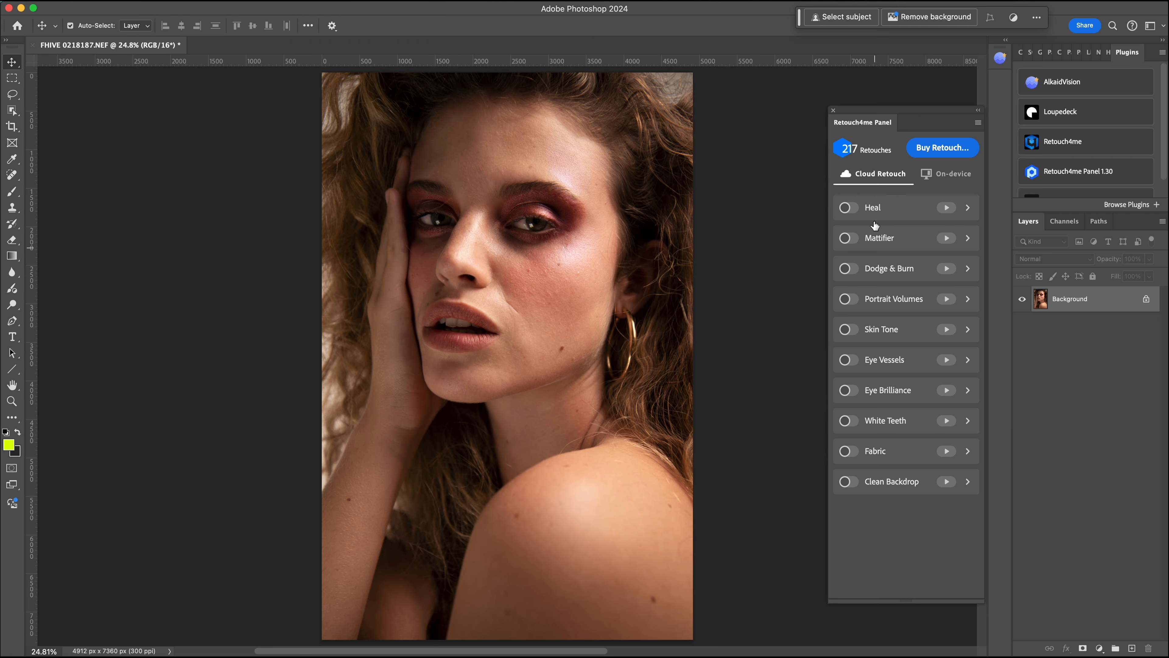
left_click(850, 207)
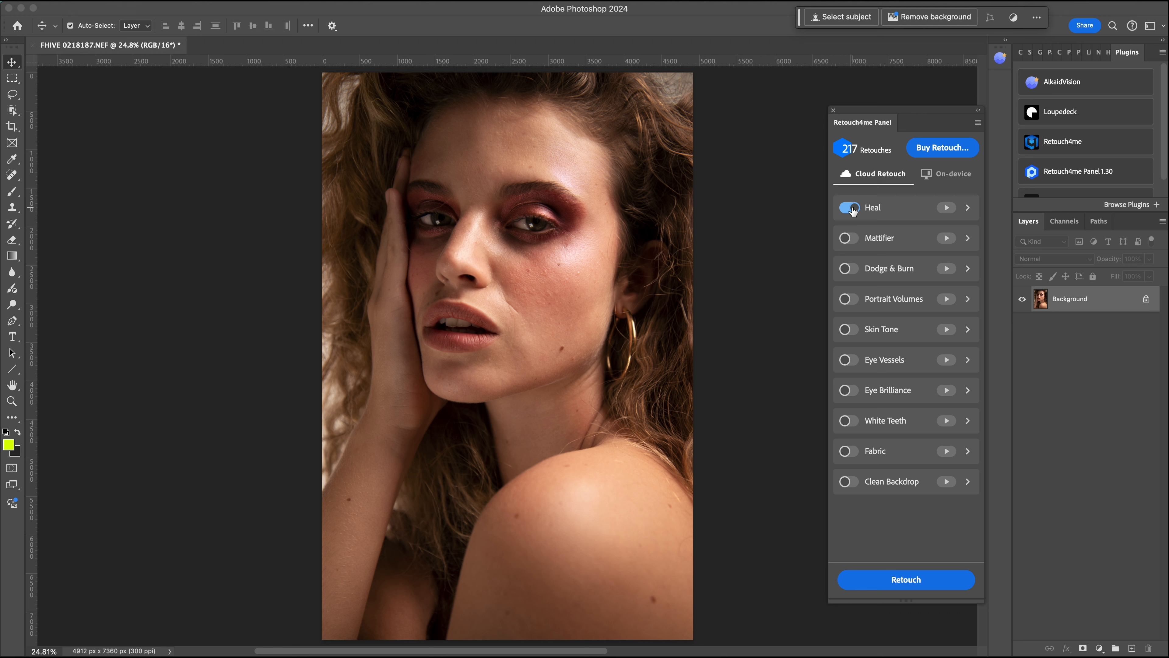
left_click(850, 240)
left_click(849, 271)
left_click(849, 301)
left_click(850, 331)
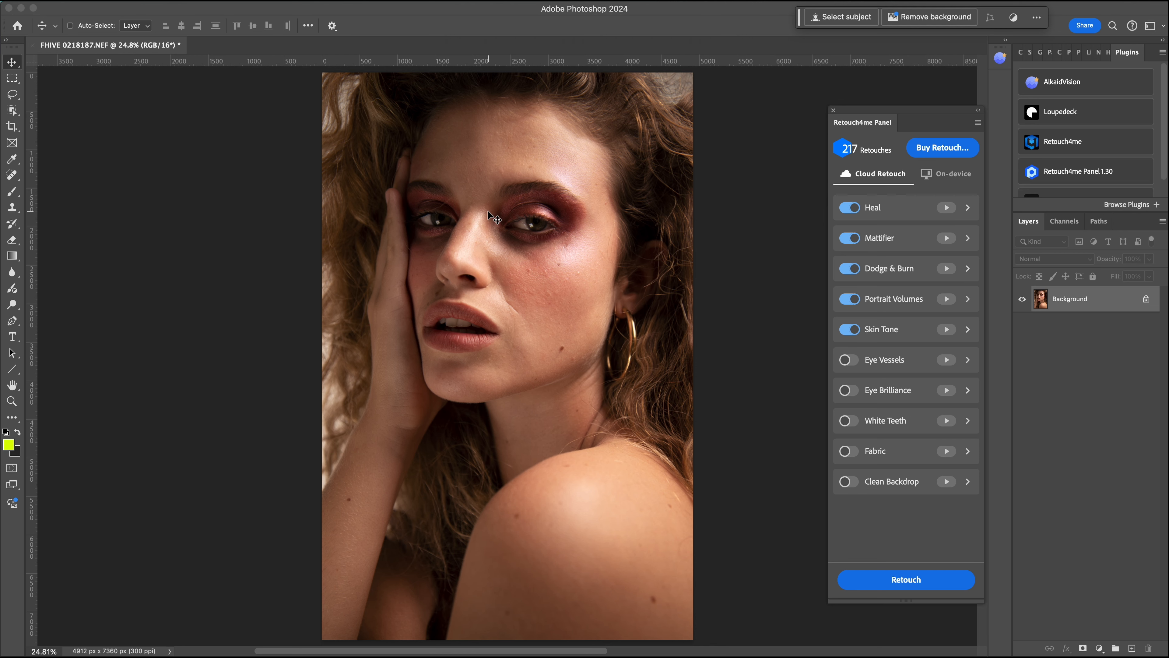
Step: Inspect the skin on the face up close and enable Eye Vessels, Eye Brilliance and White Teeth for Cloud Retouch
key("super+plus")
key("super+plus")
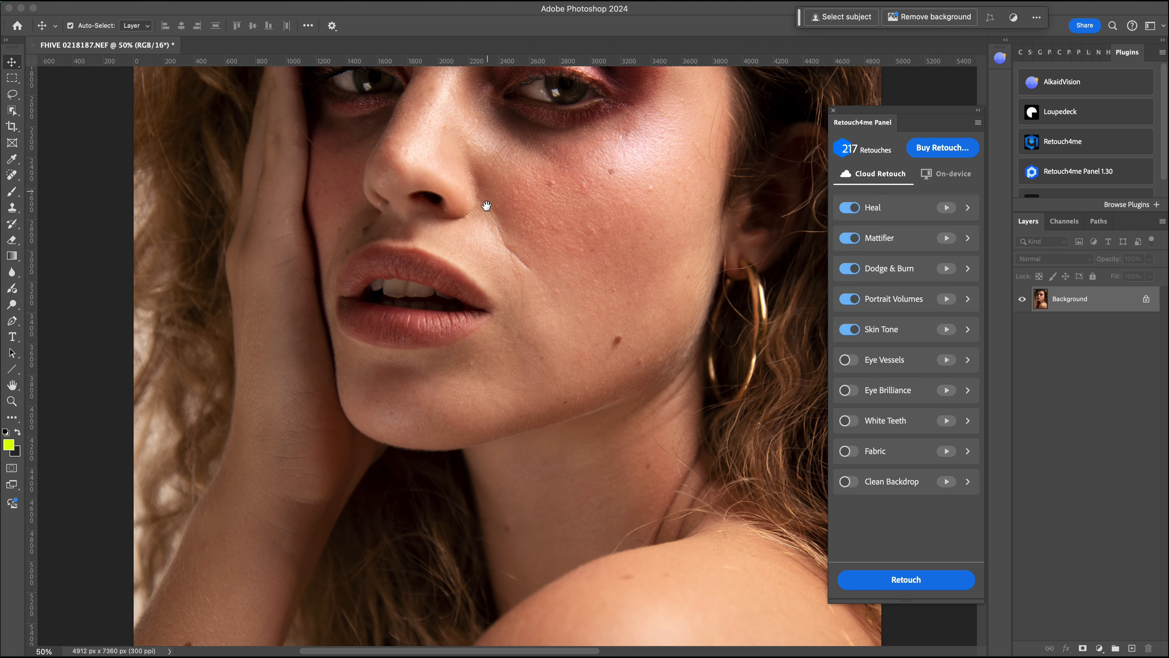
left_click_drag(488, 210, 492, 353)
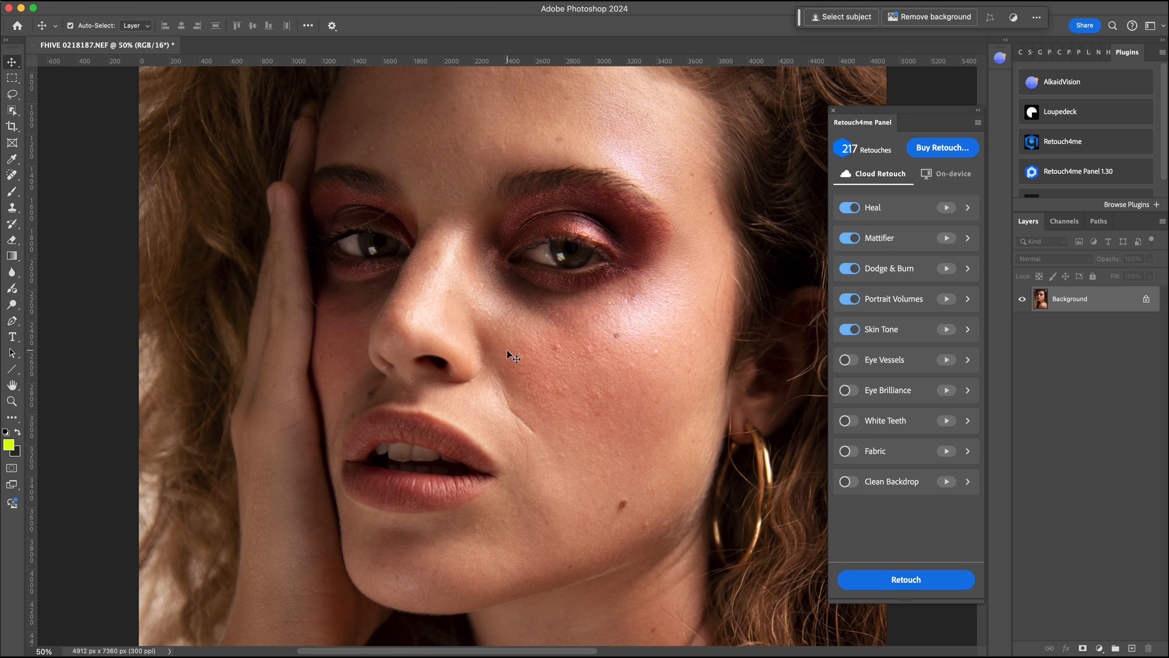
key("super+plus")
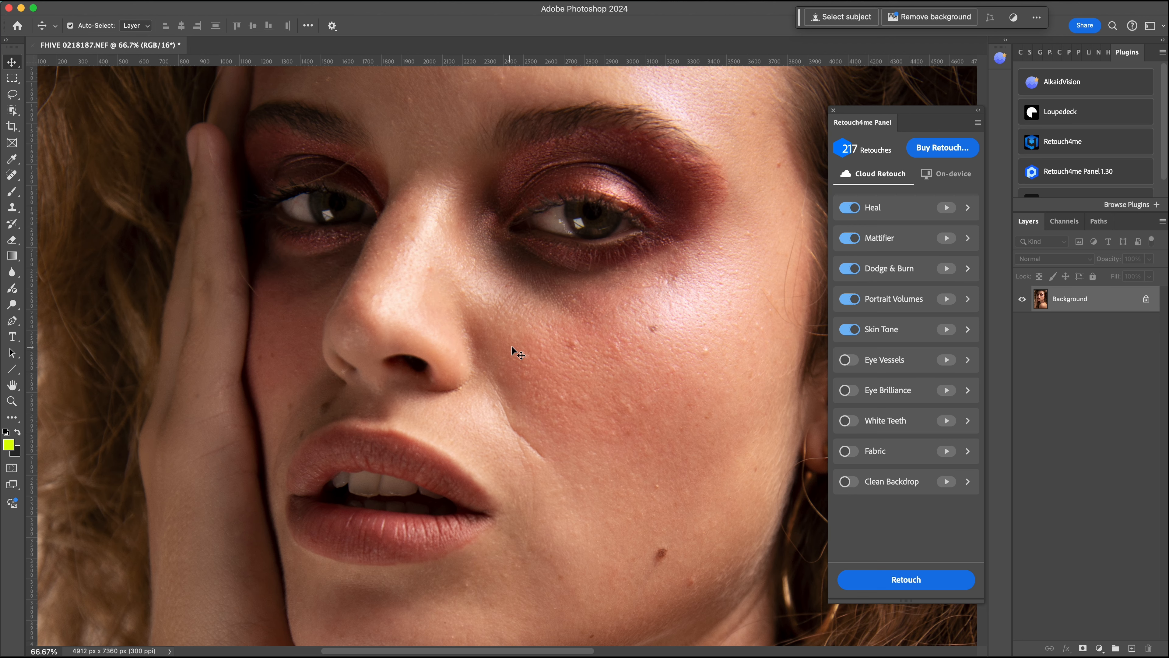
left_click(850, 359)
left_click(849, 391)
left_click(855, 423)
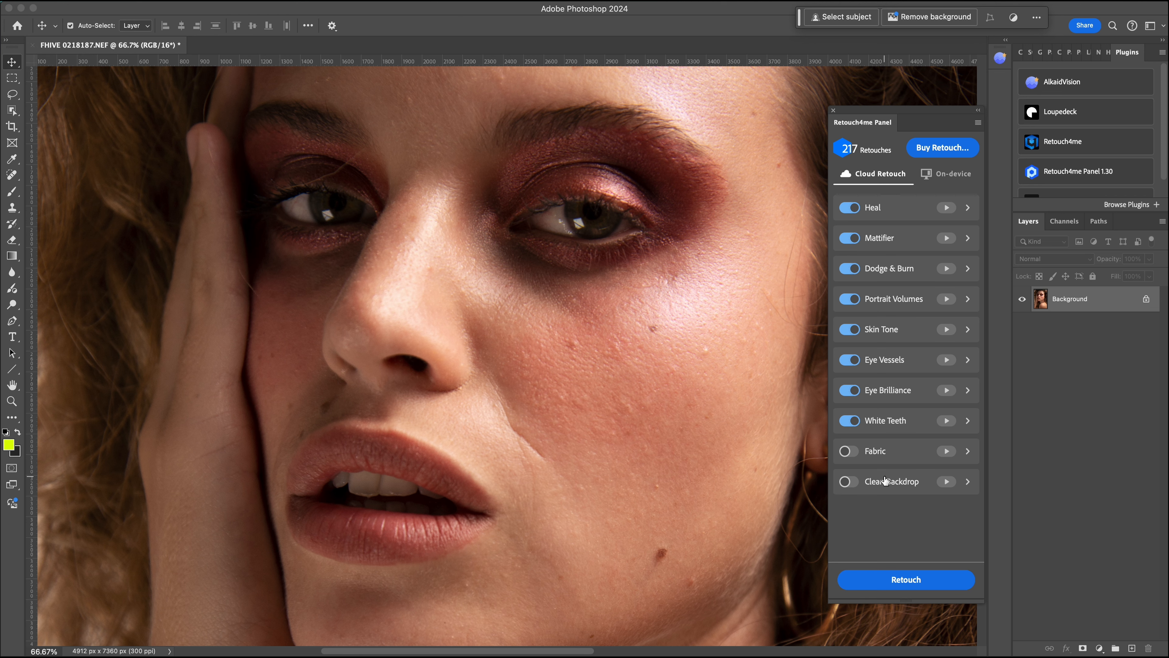
Step: Run the Cloud Retouch on the whole portrait with the enabled plugins
key("super")
key("super+minus")
key("super+minus")
key("super+minus")
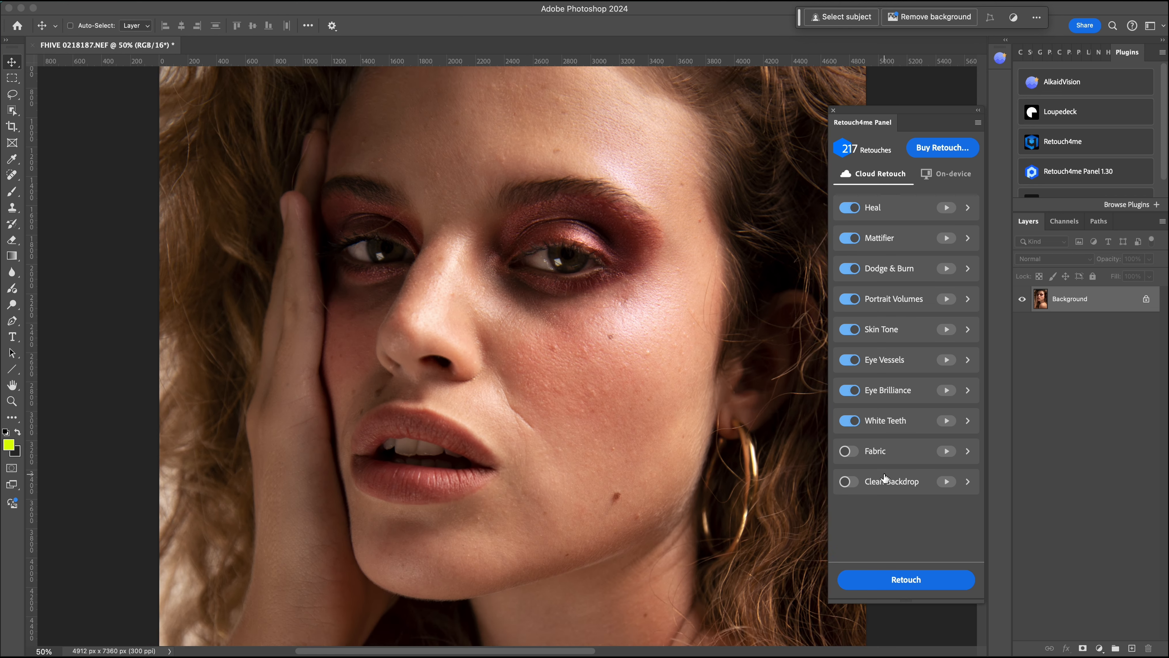
scroll(634, 402, "down", 4)
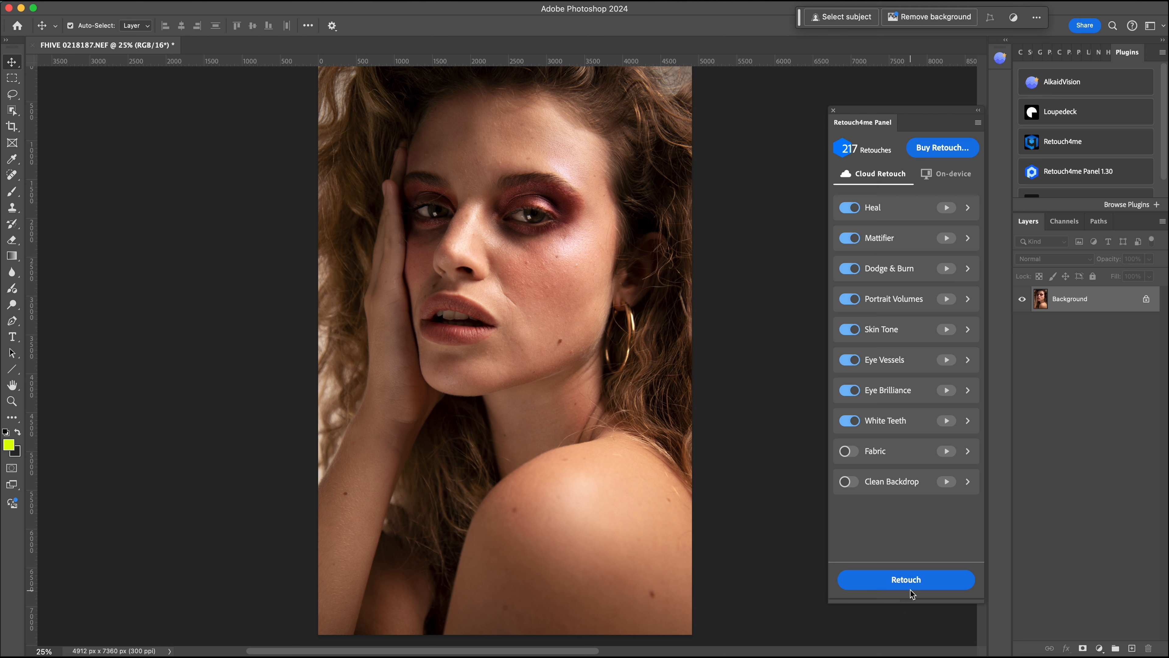
left_click(910, 586)
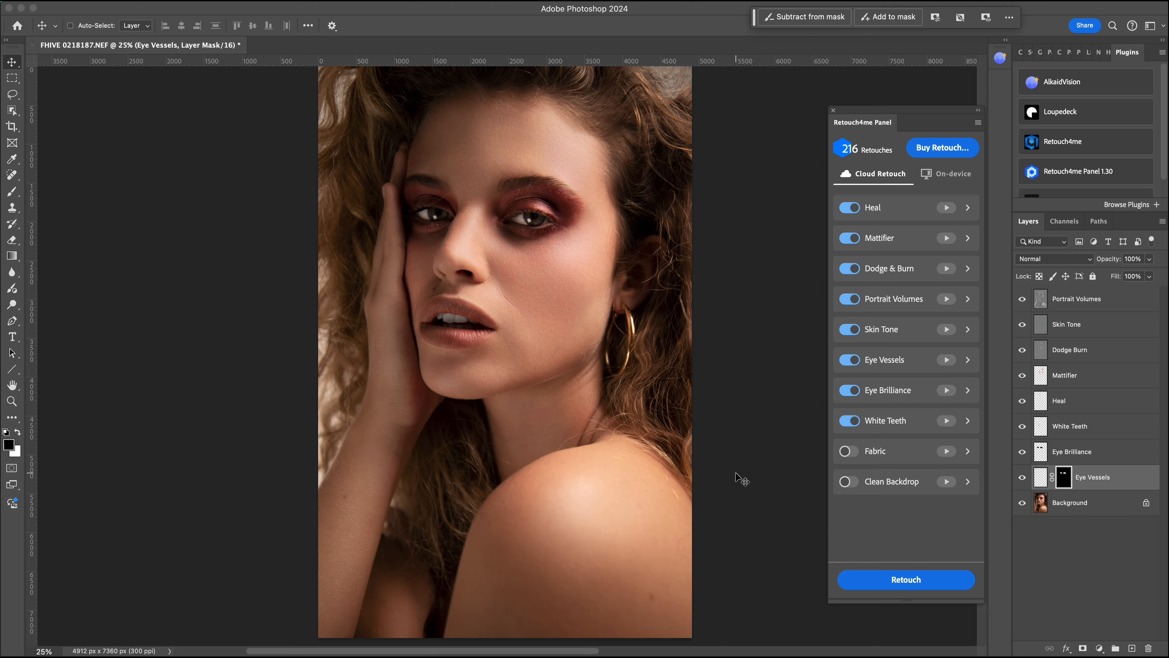
Step: Inspect the retouched face, then repeatedly hide and show the Portrait Volumes layer to compare its effect
key("super+equal")
left_click_drag(600, 311, 582, 475)
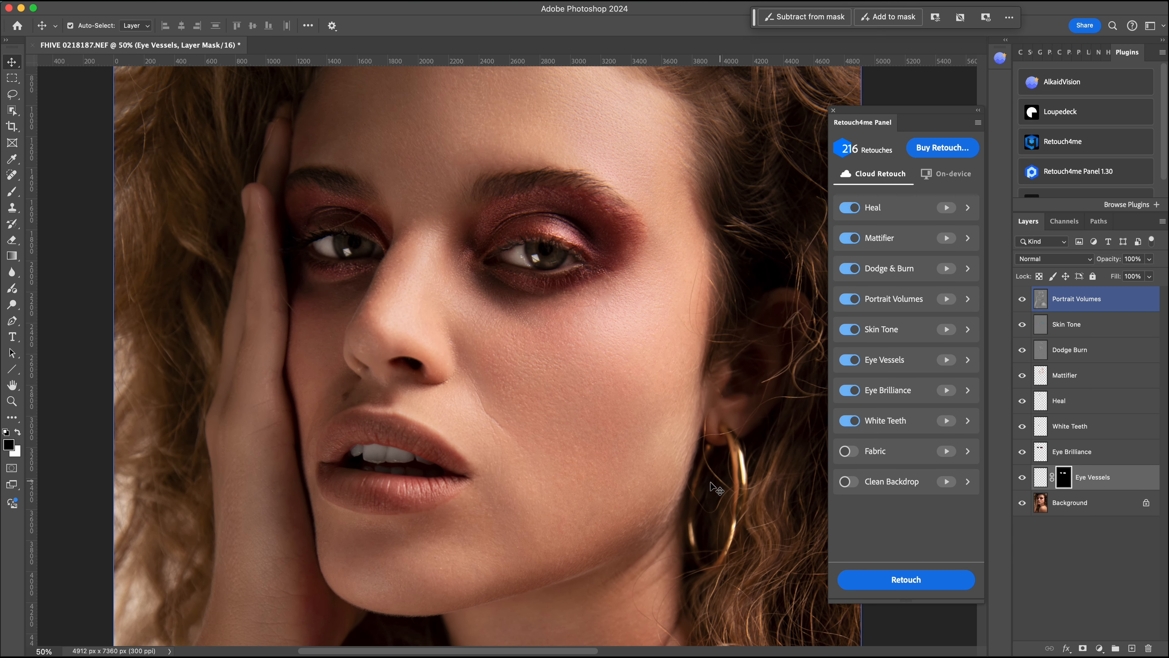
key("super+minus")
left_click(1022, 300)
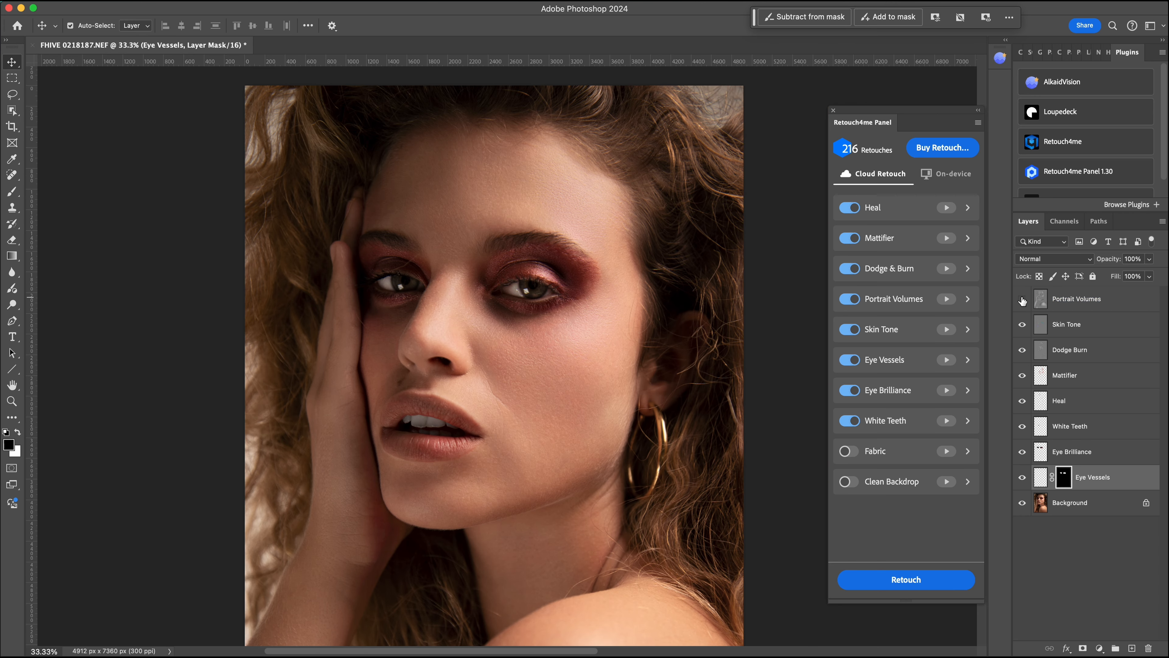
left_click(1023, 300)
left_click(1022, 300)
left_click(1023, 300)
left_click(1023, 300)
left_click(1022, 300)
left_click(1022, 300)
left_click(1022, 300)
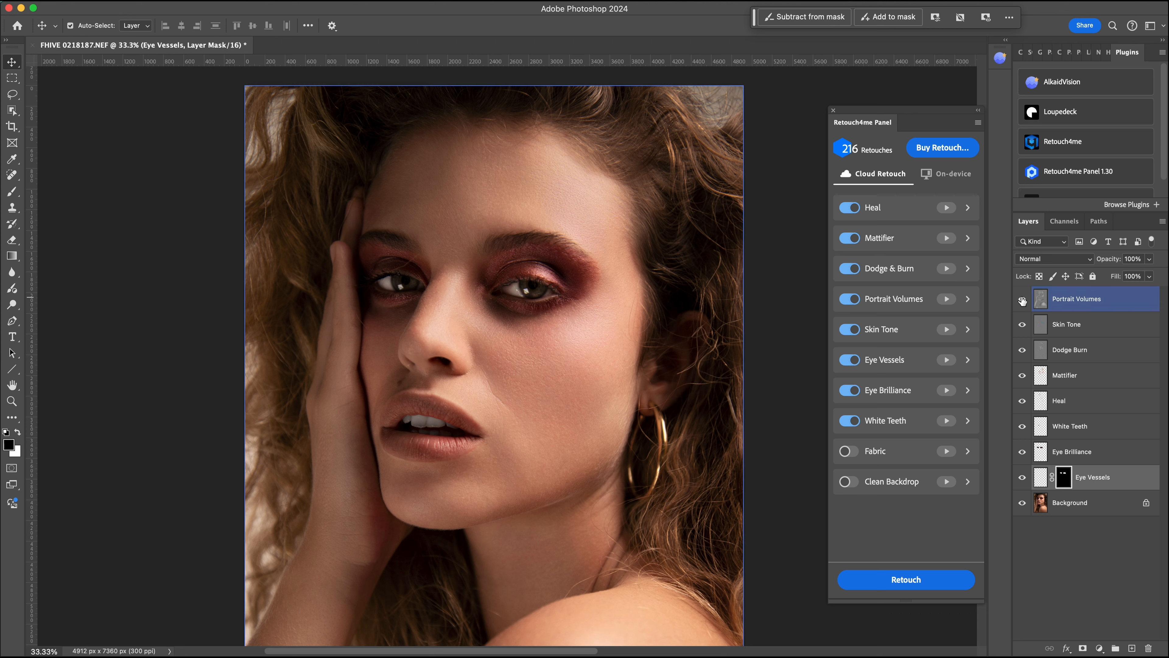
left_click(1022, 299)
left_click(1022, 300)
Step: Hide and show the Skin Tone layer to compare the skin colour with and without it
left_click(1022, 325)
left_click(1023, 325)
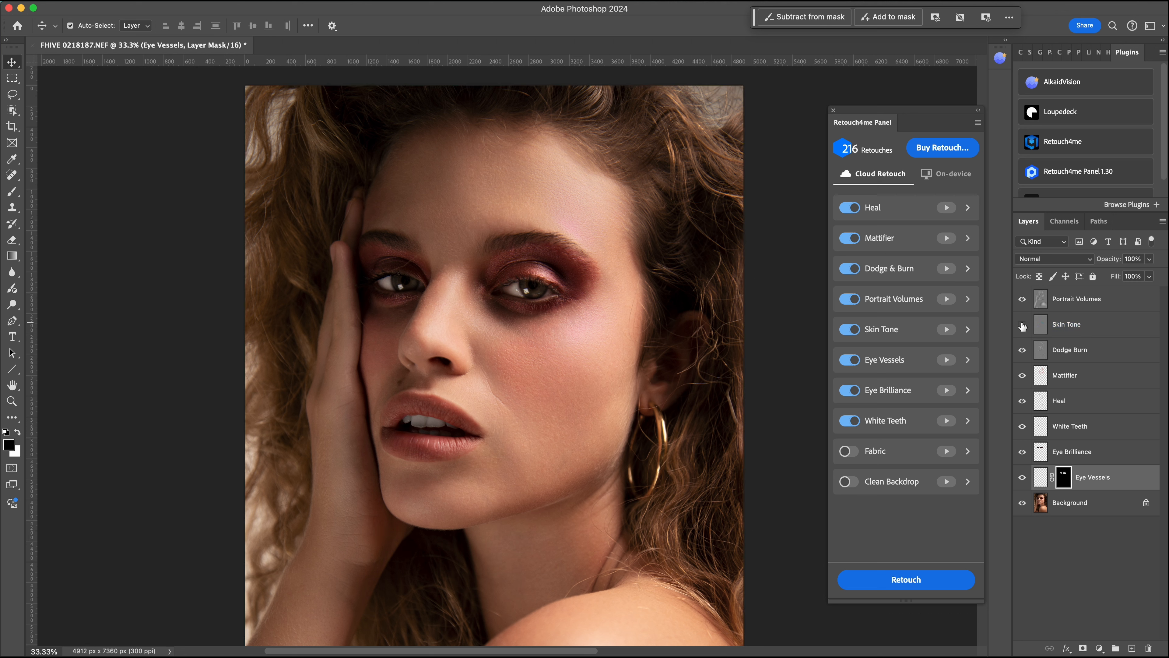
left_click(1023, 325)
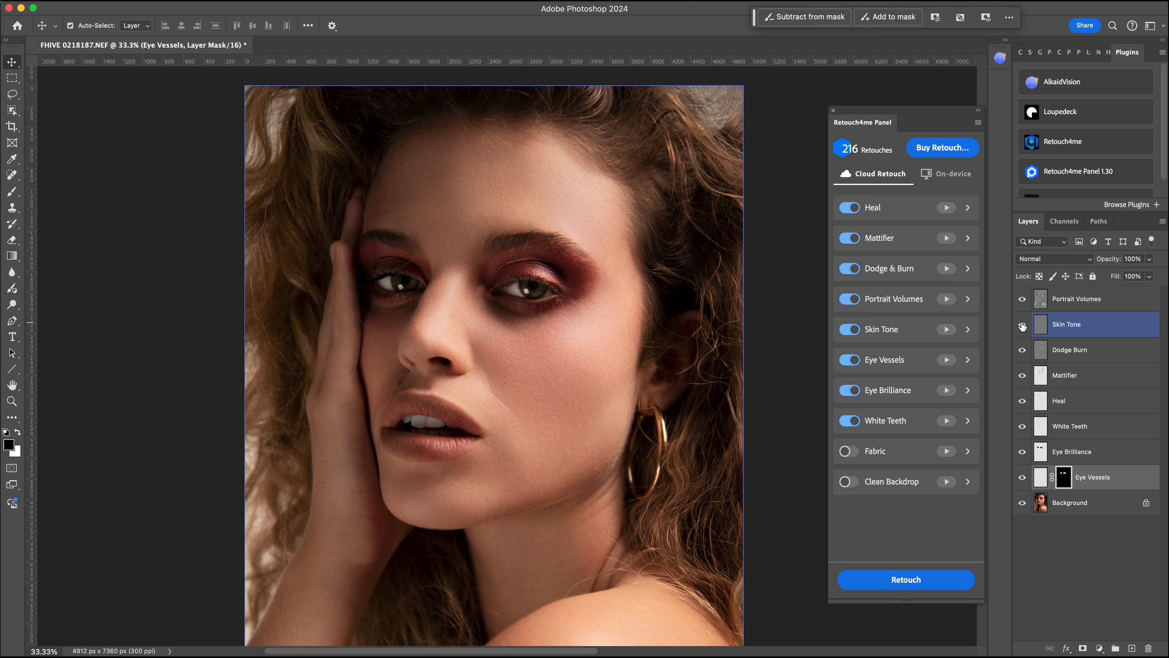
left_click(1023, 326)
left_click(1022, 325)
Step: Hide and show the Dodge Burn layer to compare the skin's light and shadow transitions
left_click(1022, 350)
left_click(1023, 351)
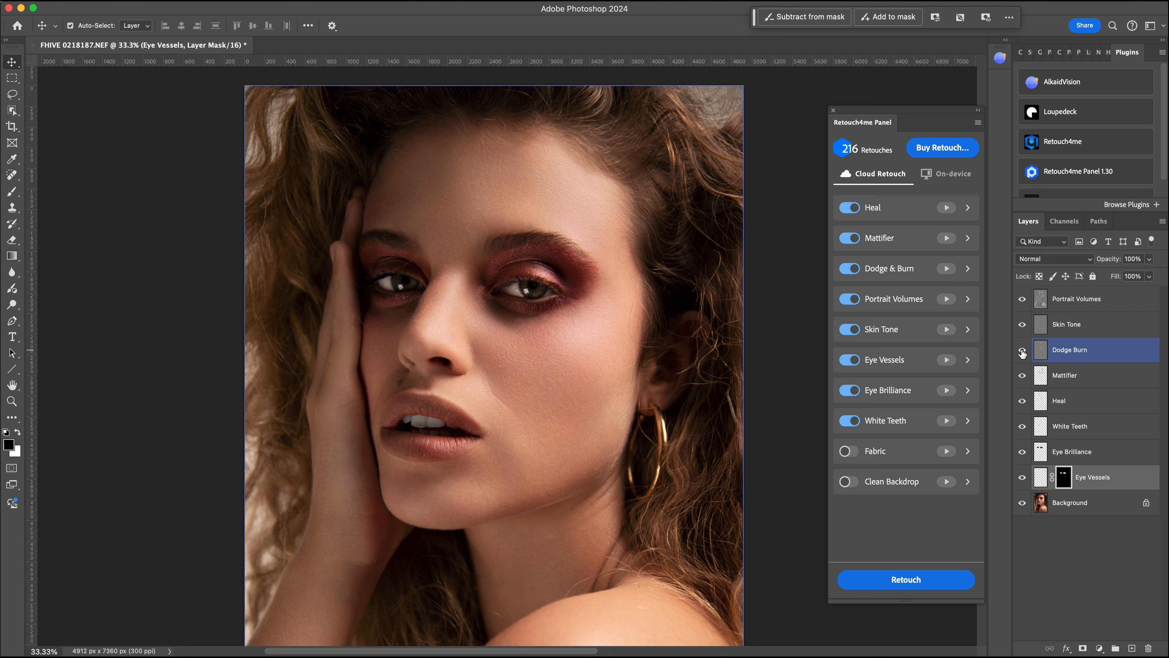
left_click(1023, 352)
left_click(1022, 351)
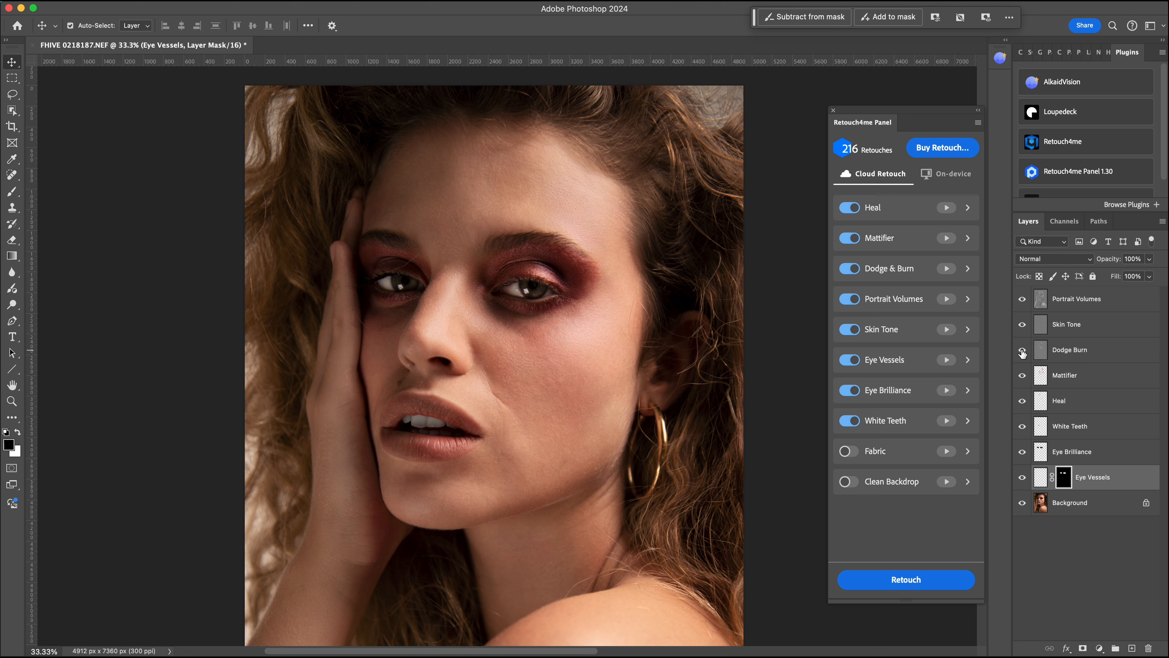
left_click(1022, 351)
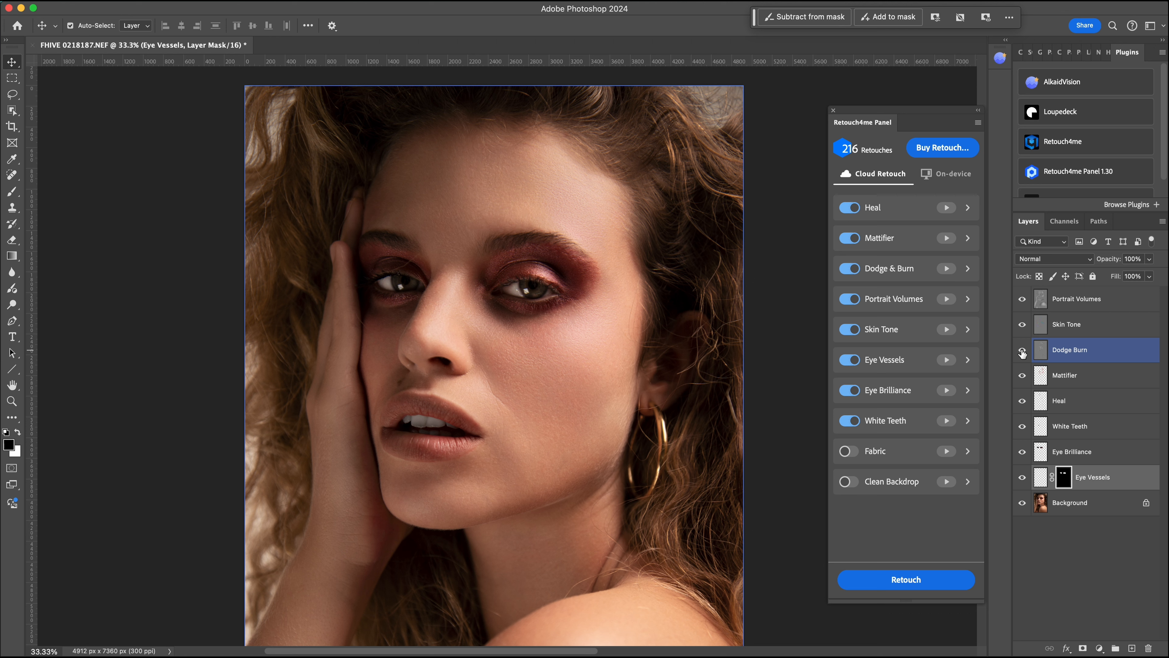
Step: Hide and show the Mattifier layer to compare the highlights on the skin
left_click(1023, 376)
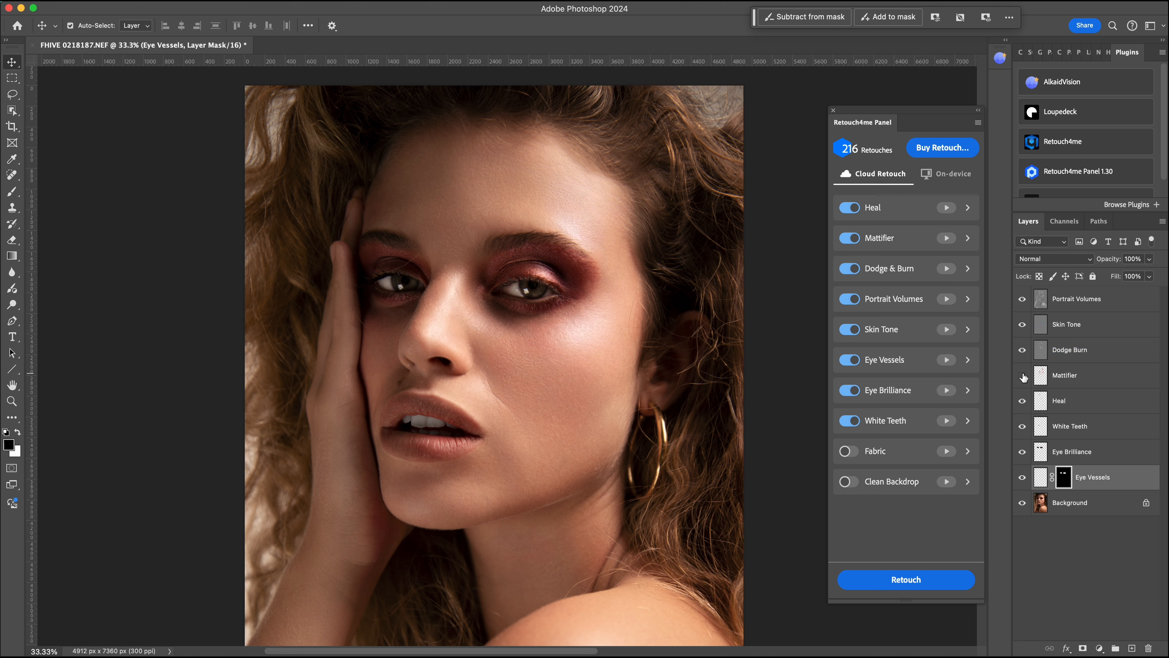
left_click(1023, 376)
left_click(1023, 375)
left_click(1022, 375)
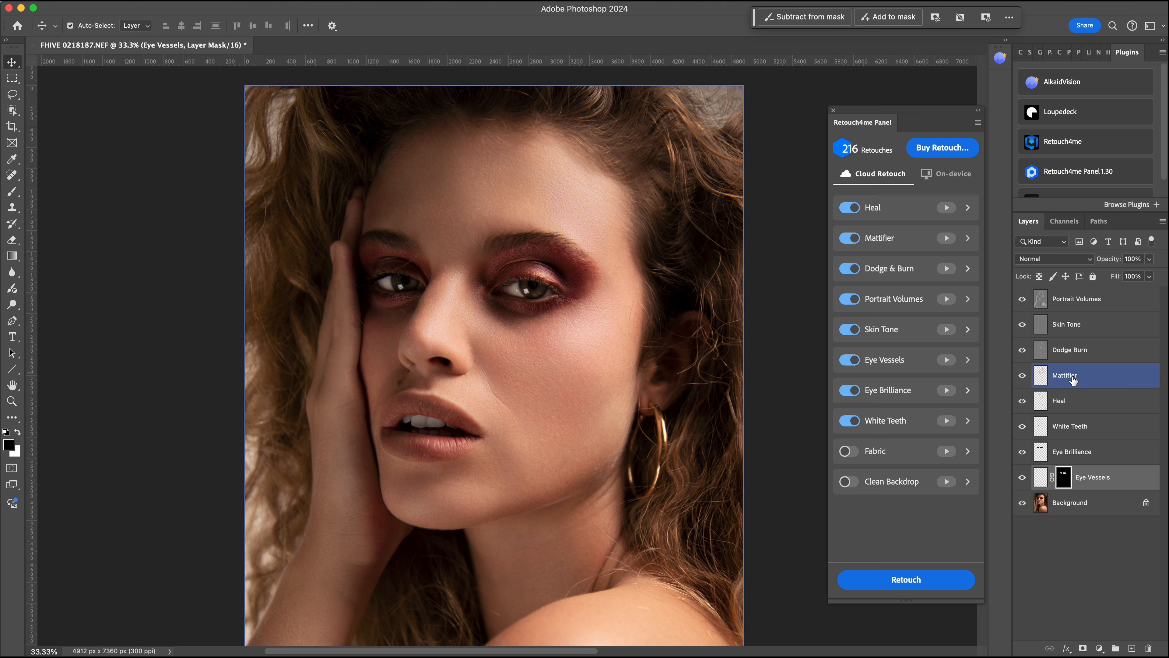
Step: Reduce the Mattifier layer's opacity to 20%
left_click(1118, 383)
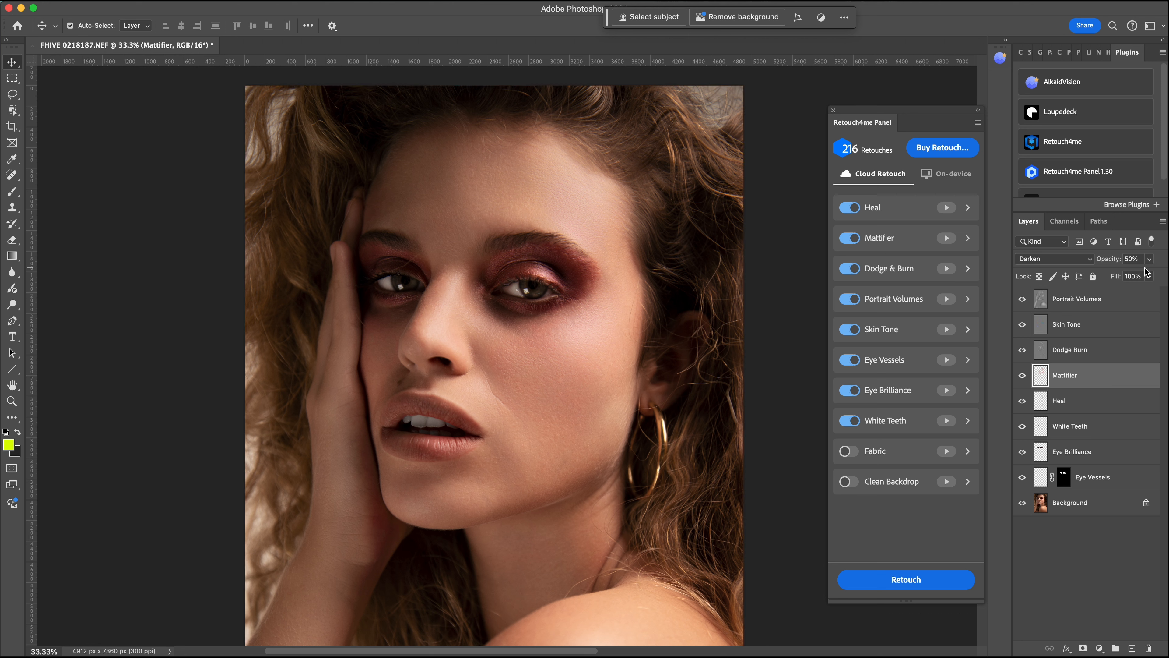
left_click(1149, 258)
mouse_move(1131, 276)
left_mouse_down()
mouse_move(1108, 279)
mouse_move(1164, 276)
mouse_move(1116, 276)
left_mouse_up()
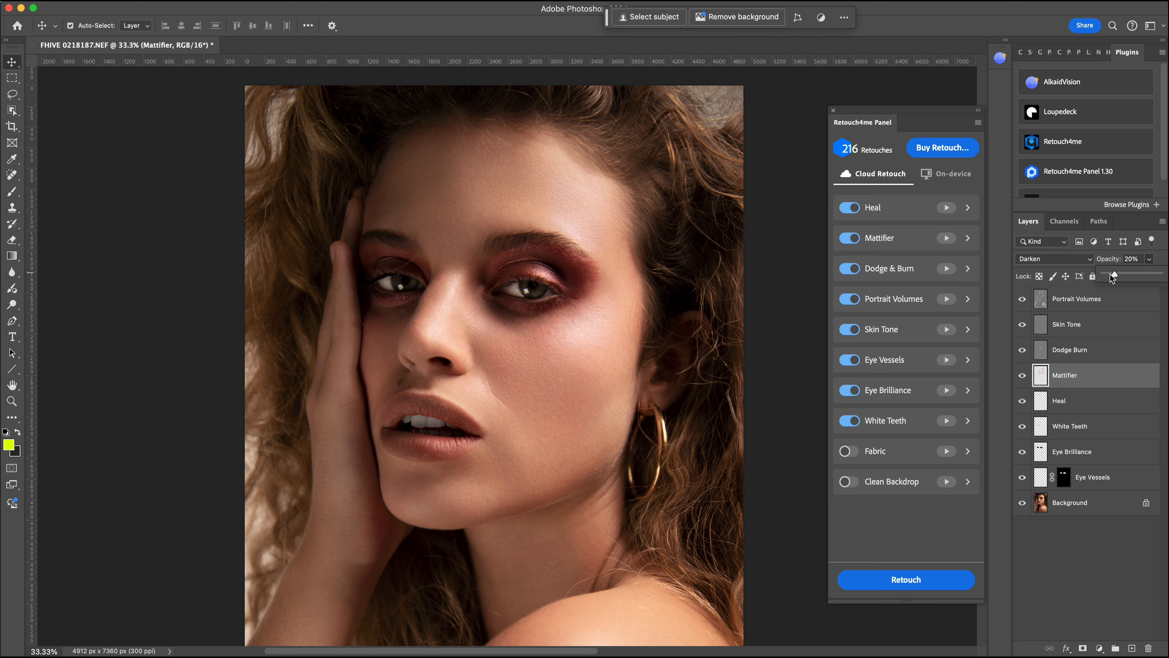
Step: Select the Heal layer and toggle its visibility at full-face and close-up views to compare the blemish removal
left_click(1088, 400)
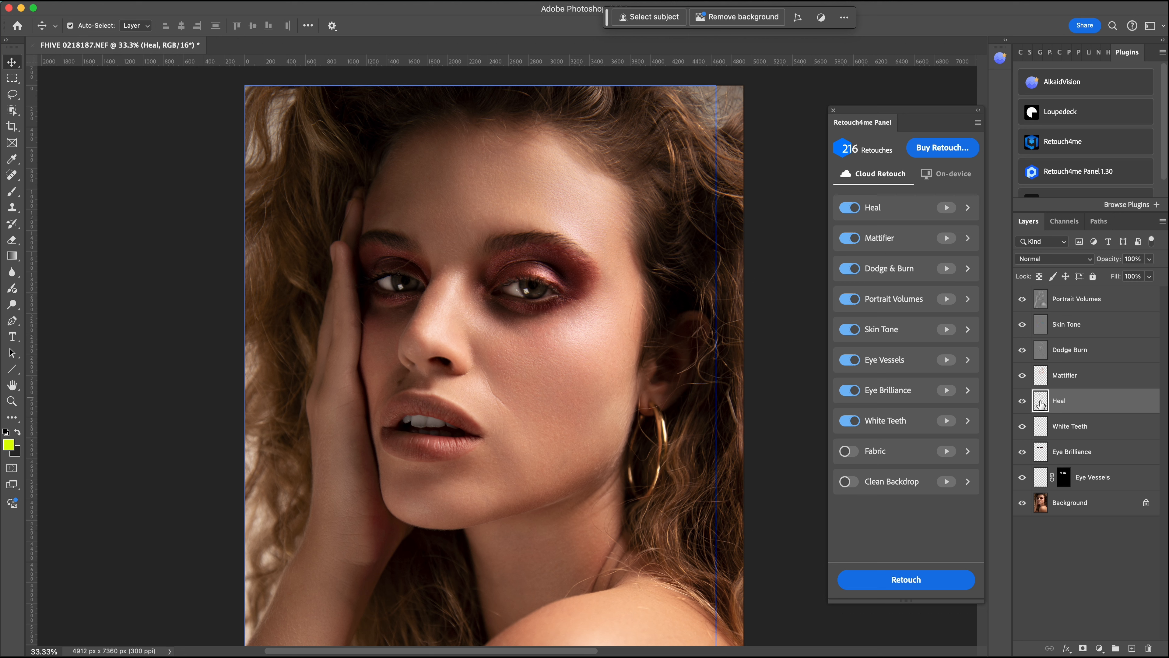
left_click(1025, 401)
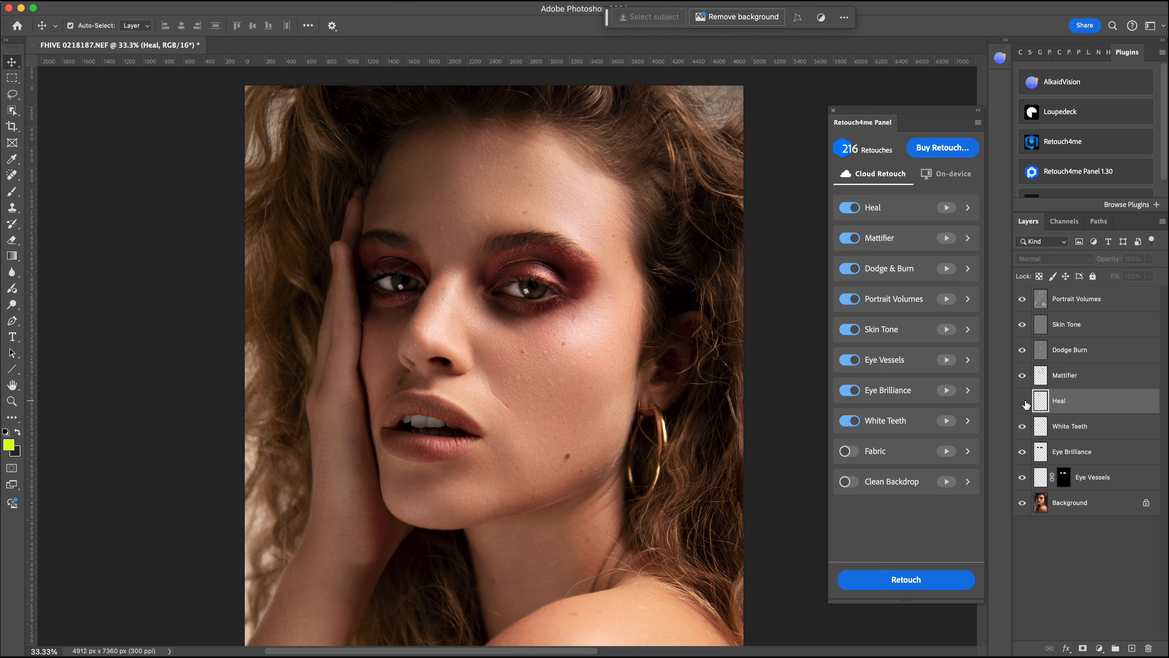
left_click(1023, 401)
left_click(1024, 401)
left_click(1025, 402)
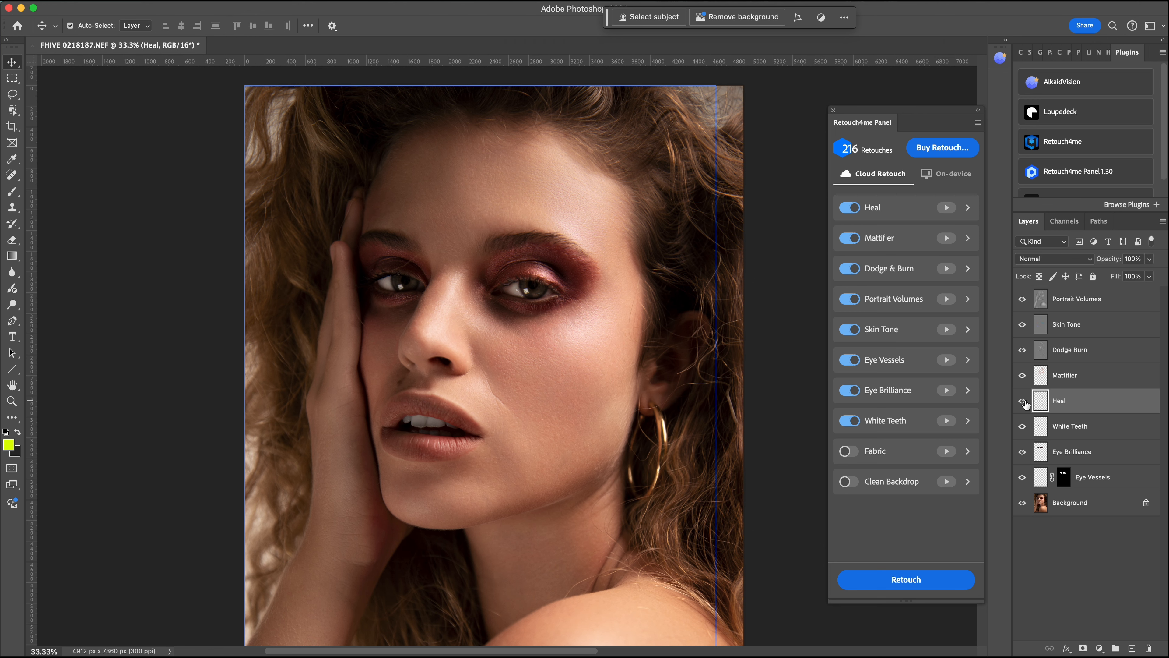
key("super+equal")
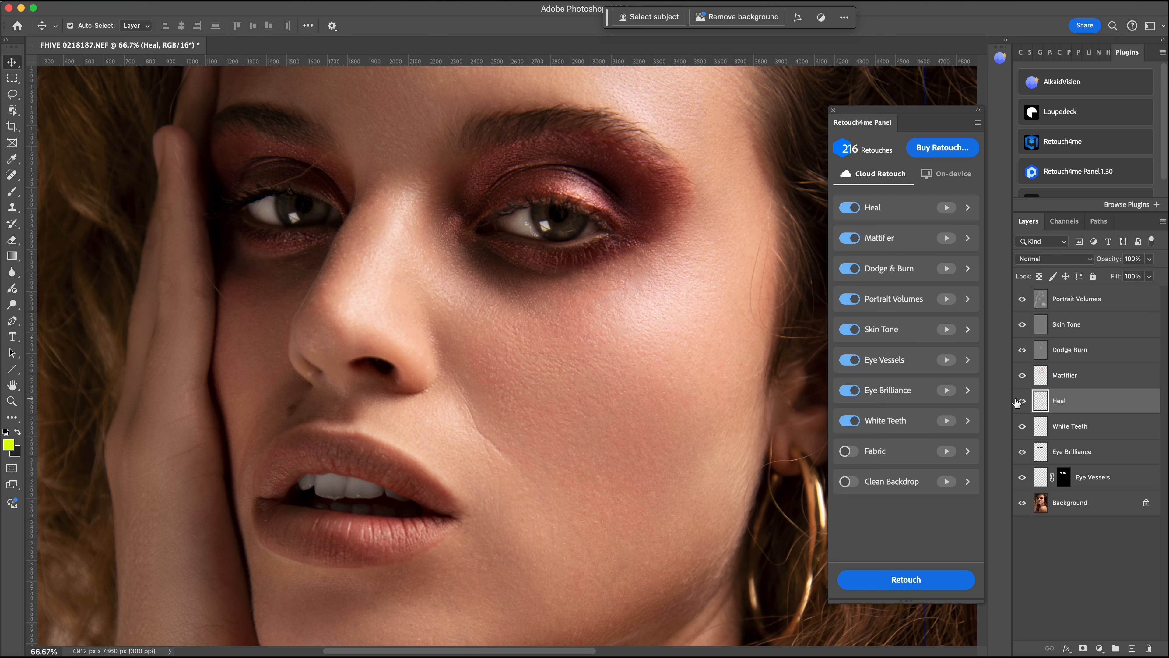
left_click(1021, 402)
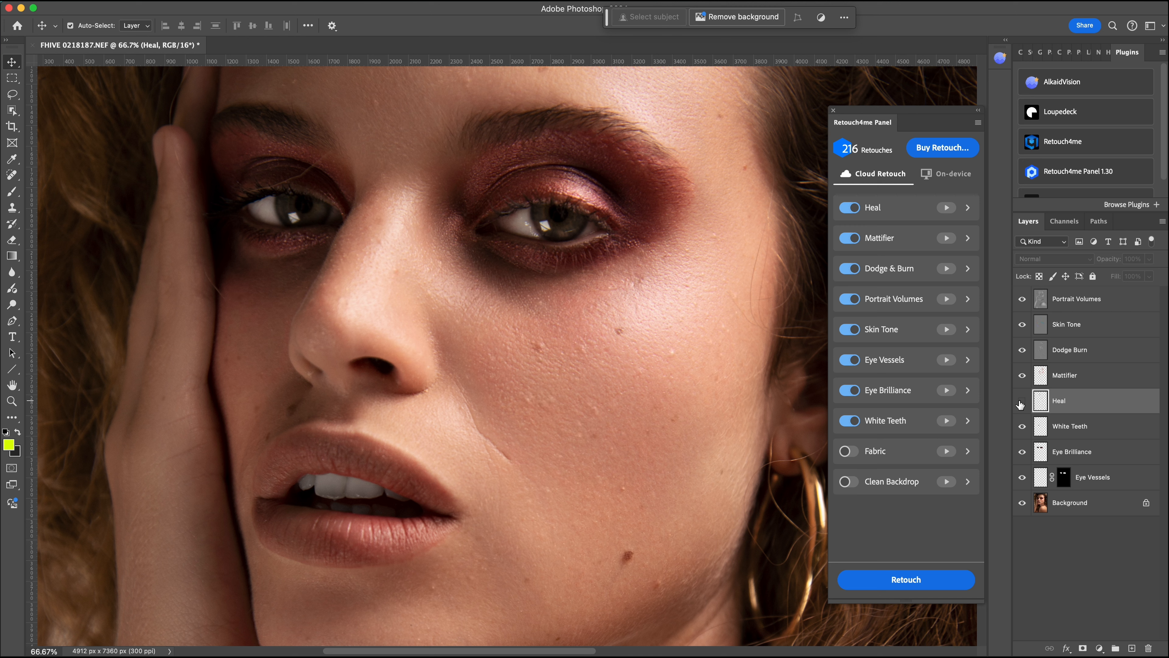
left_click(1021, 402)
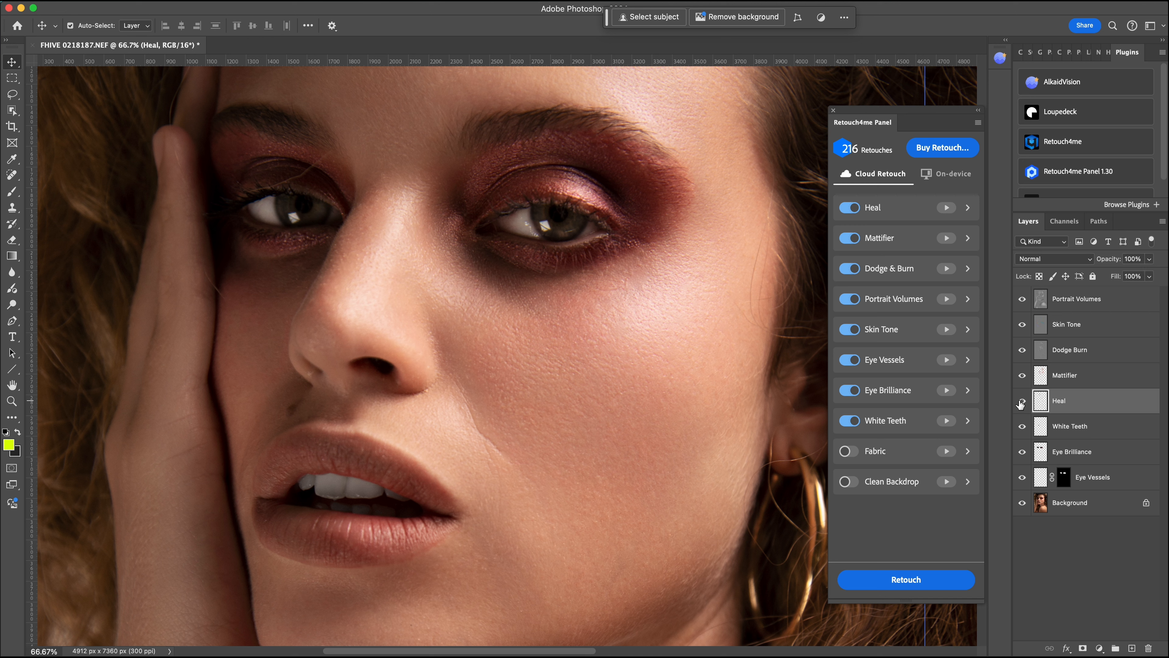
left_click(1021, 401)
left_click(1021, 402)
left_click(1020, 402)
left_click(1021, 401)
left_click(1021, 402)
left_click(1021, 401)
key("super+minus")
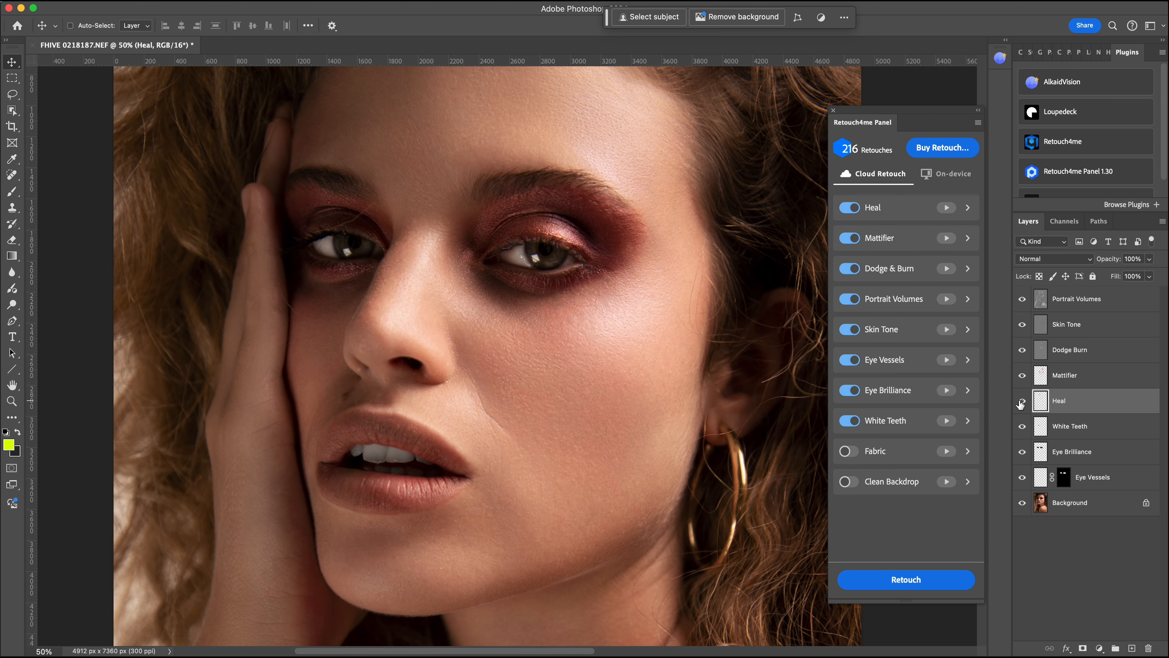
key("super+minus")
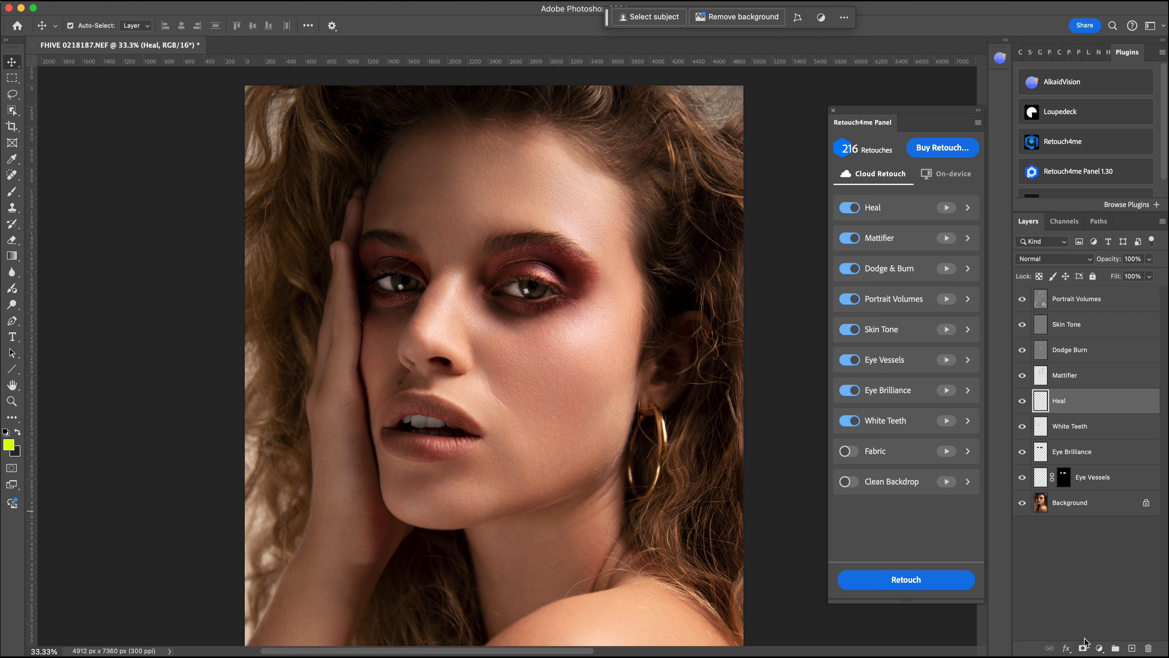
Step: Add a white layer mask to the Heal layer and lower the layer's opacity to 50%
left_click(1083, 648)
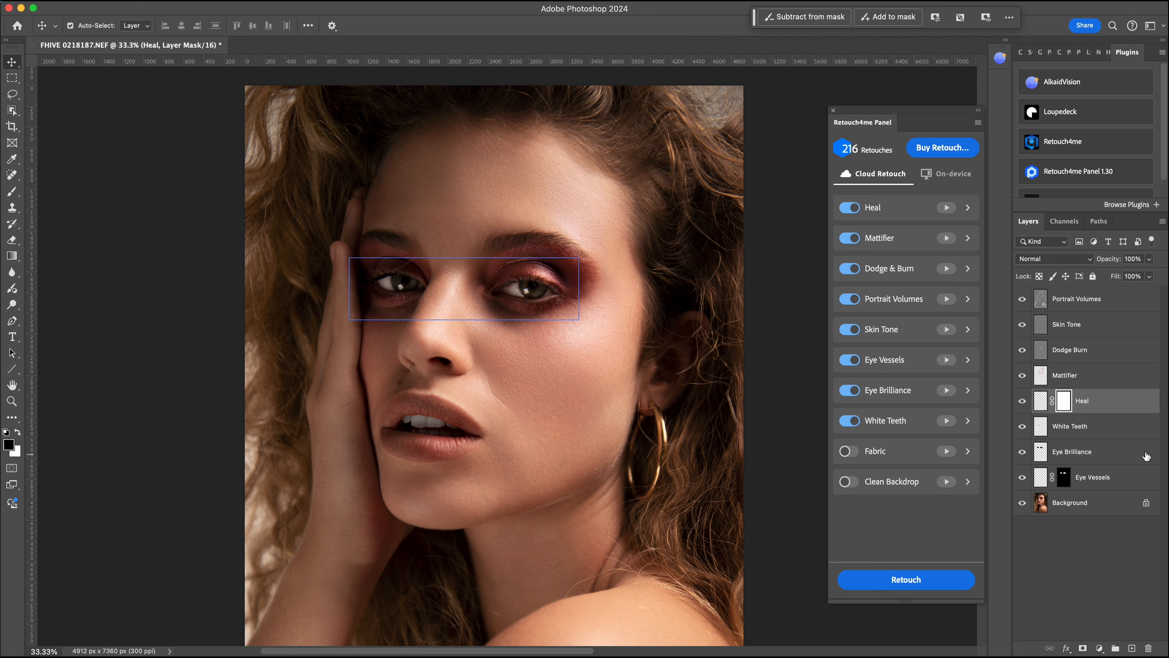
left_click(1149, 258)
left_click(1120, 275)
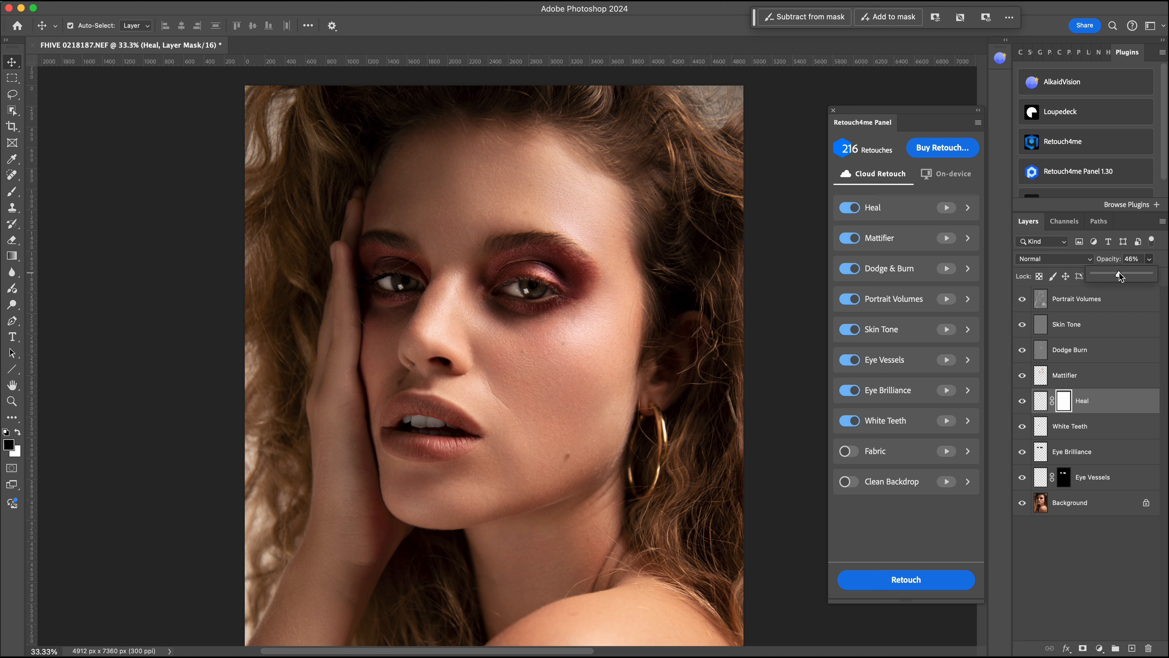
left_click_drag(1120, 275, 1122, 276)
Step: Paint black with the Brush on the Heal mask over the moles on the face and shoulder to bring them back
left_click(13, 191)
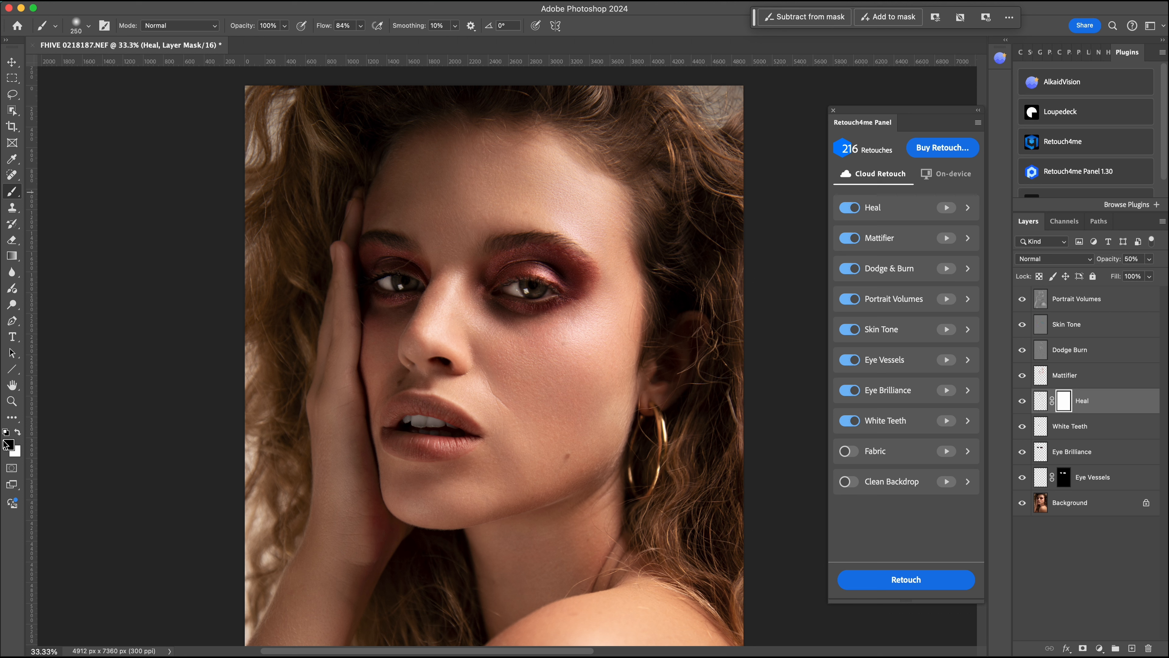
left_click(566, 458)
left_click(559, 348)
scroll(616, 449, "down", 10)
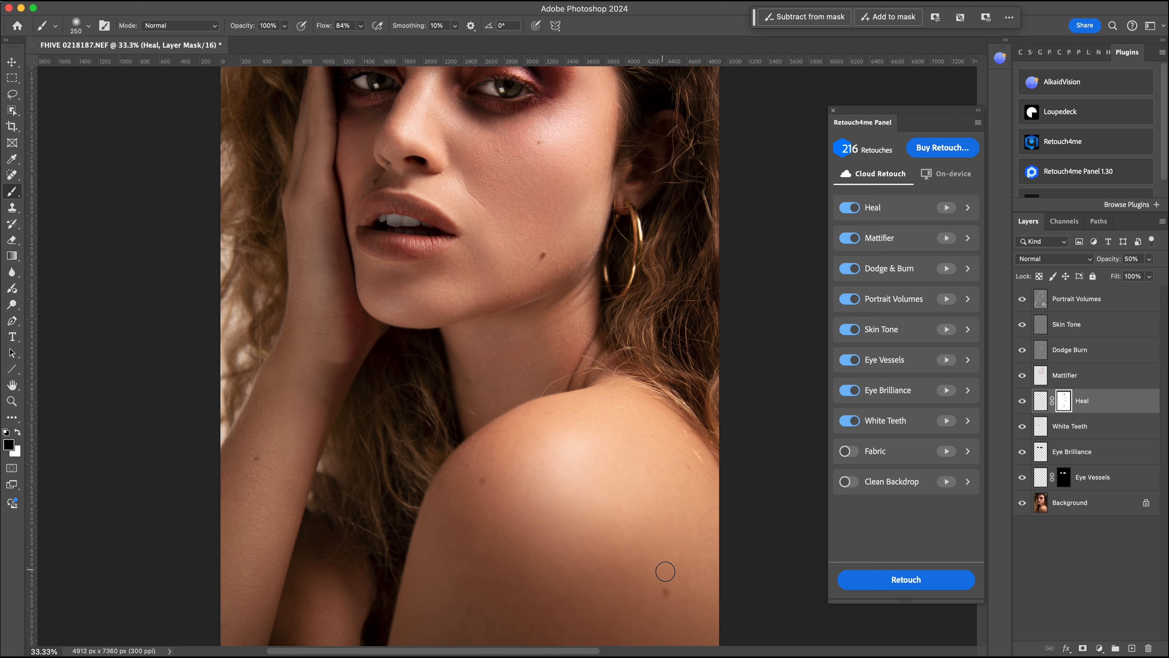
left_click(668, 594)
left_click(690, 466)
left_click_drag(564, 412, 547, 414)
Step: Set the Heal layer's opacity back to 100% and check the portrait
left_click(1150, 259)
left_click_drag(1134, 275, 1162, 275)
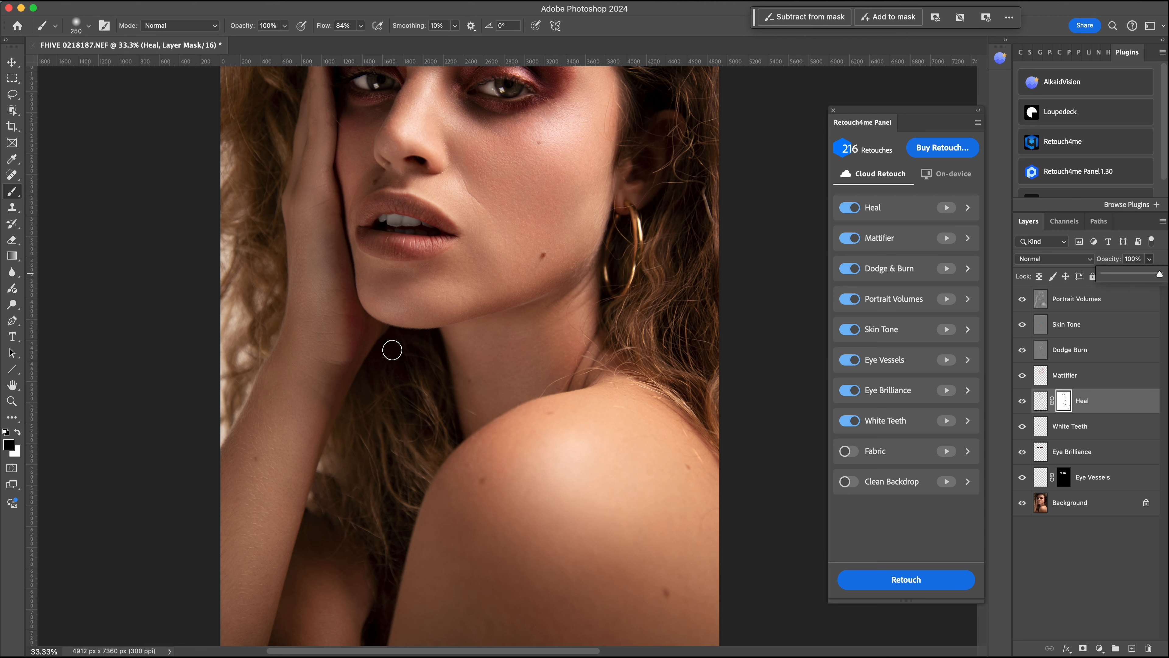
left_click_drag(447, 316, 473, 511)
scroll(473, 511, "down", 3)
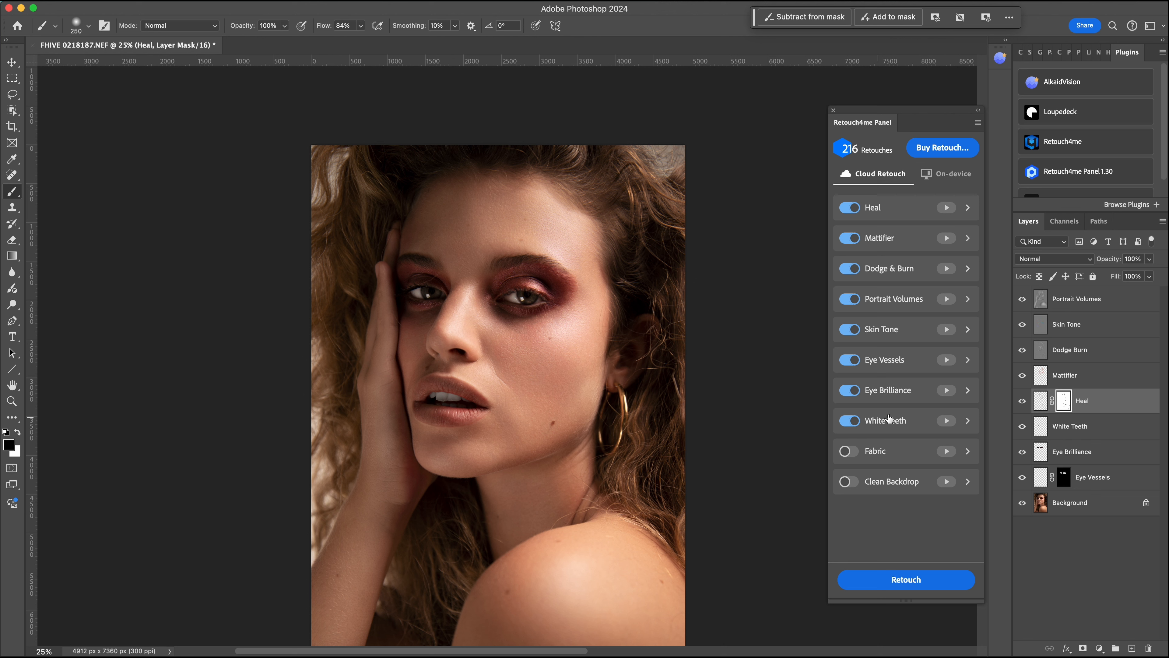
Step: Toggle the masked Heal layer's visibility to compare the portrait with and without the healing
left_click(1021, 401)
left_click(1022, 401)
left_click(1021, 401)
left_click(1021, 401)
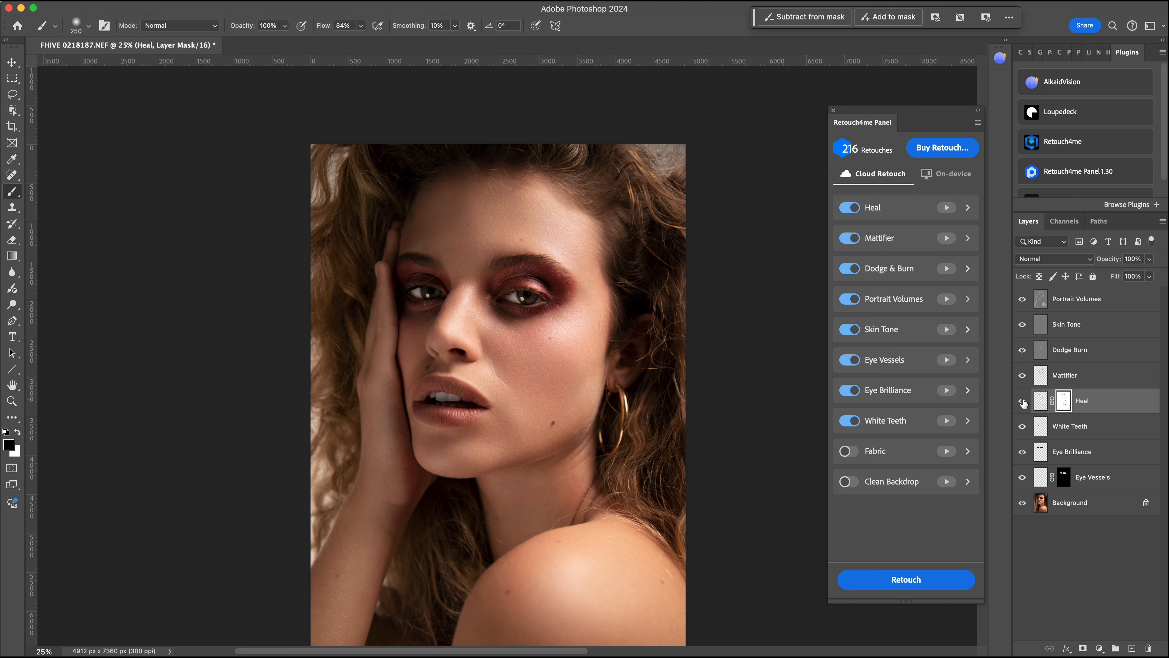
key("super+equal")
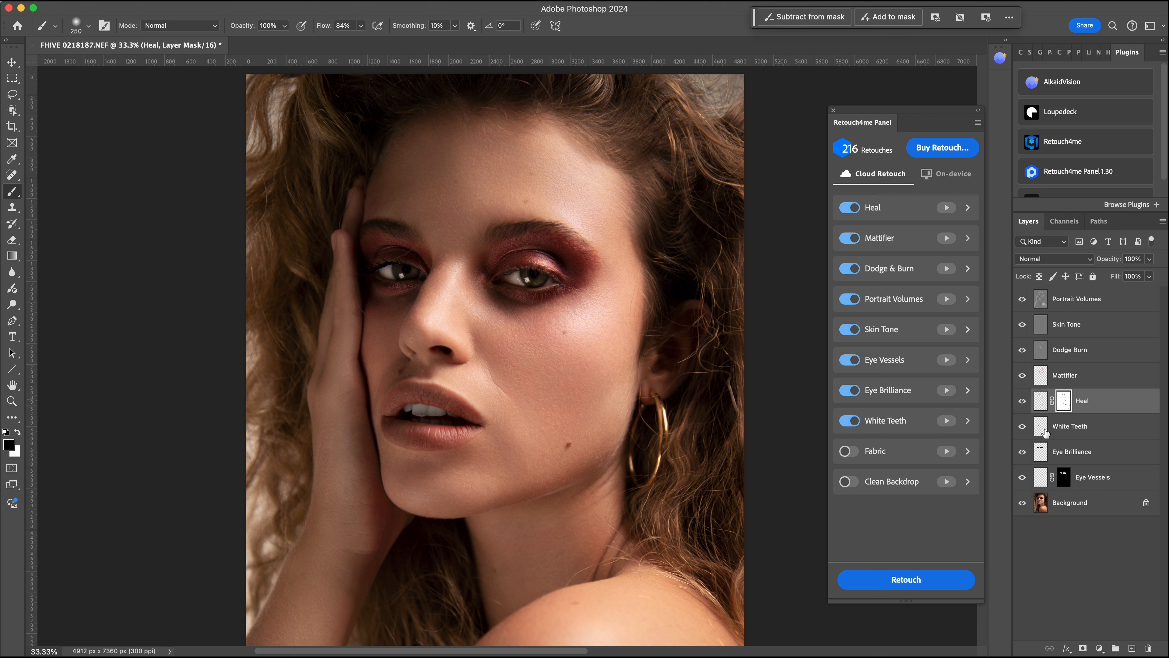
Step: Compare the portrait with and without the White Teeth layer and lower that layer's opacity to 30%
left_click(1022, 426)
left_click(1023, 426)
left_click(1022, 426)
left_click(1110, 435)
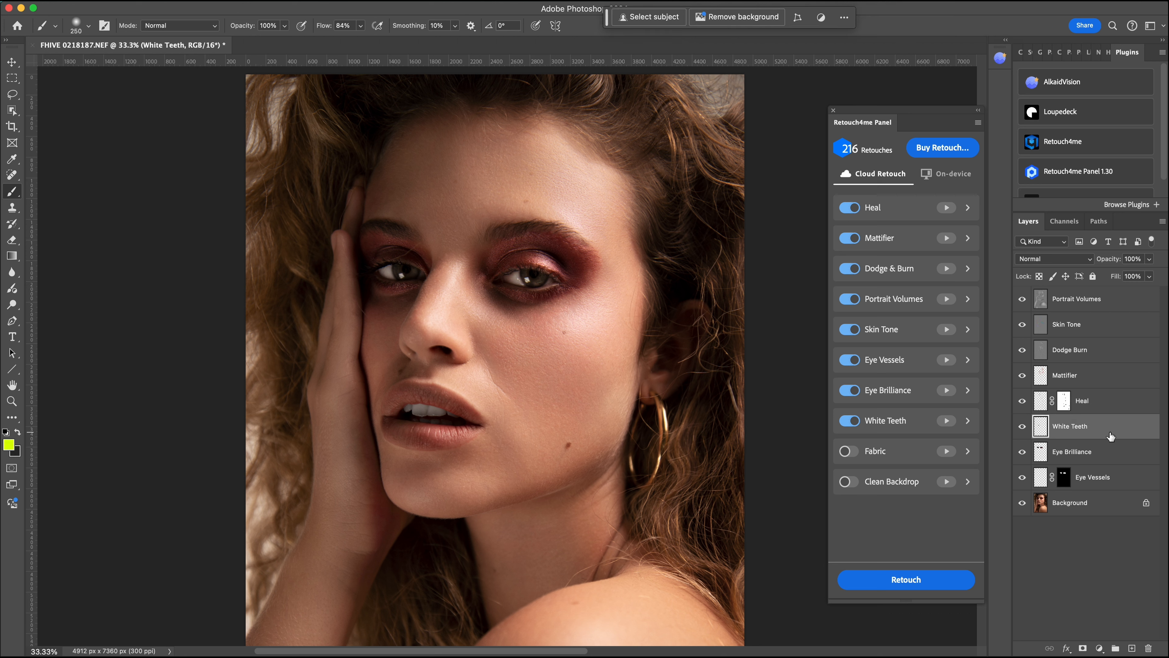
left_click(1150, 262)
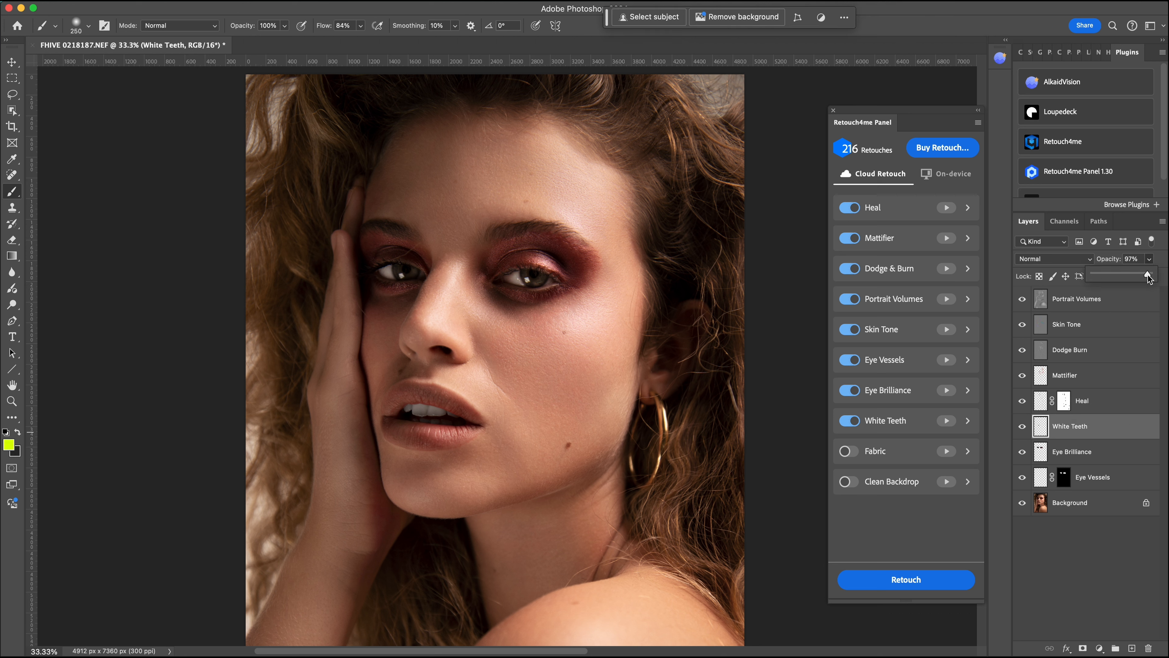
left_click_drag(1151, 274, 1116, 281)
left_click_drag(1100, 275, 1111, 276)
left_click_drag(1110, 273, 1111, 276)
Step: Lower the Eye Brilliance layer's opacity to 20%, toggling its visibility to compare the eyes with and without the effect
left_click(1022, 452)
left_click(1023, 452)
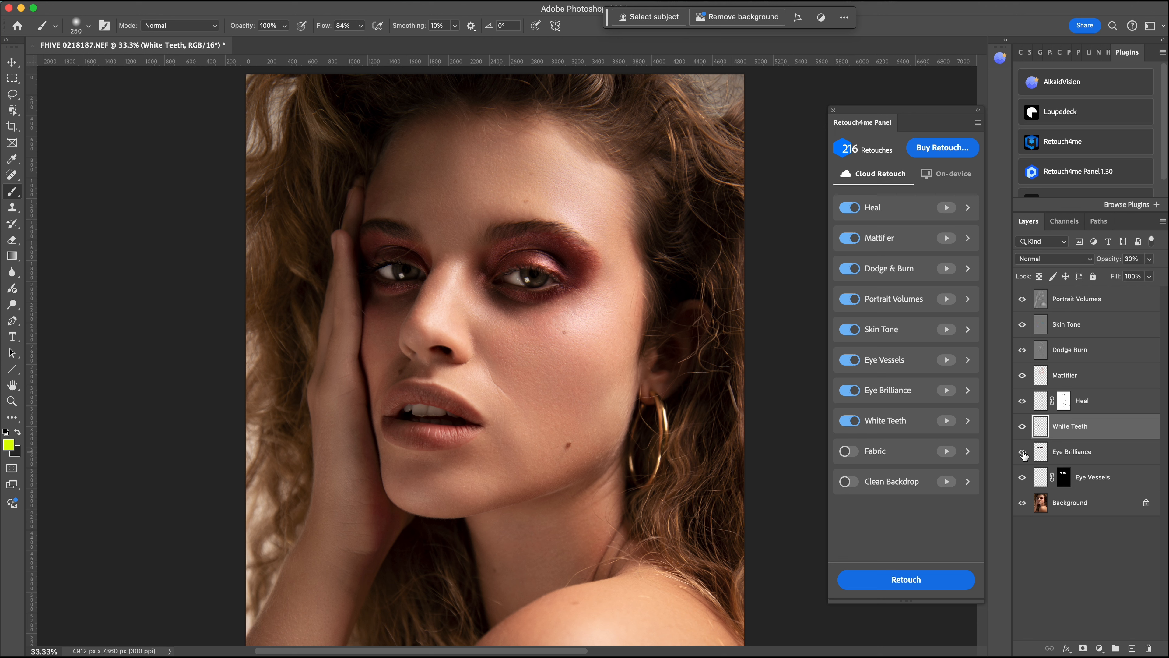
left_click(1022, 452)
left_click(1022, 452)
left_click(1087, 459)
left_click(1149, 259)
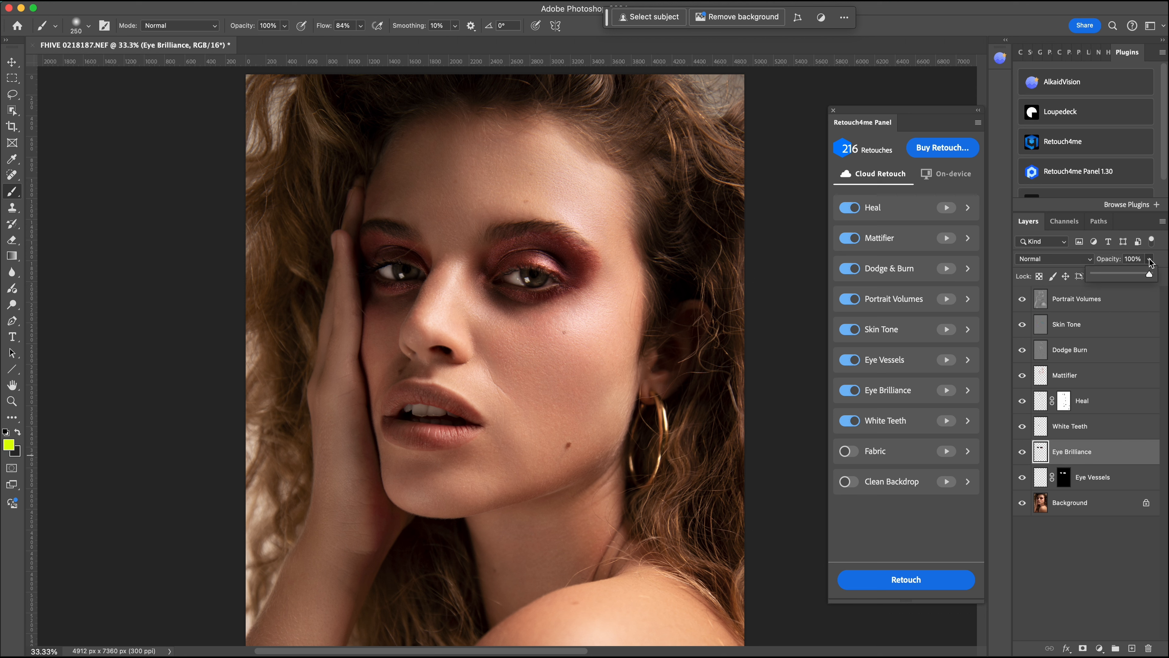
left_click_drag(1145, 274, 1104, 277)
left_click(1022, 452)
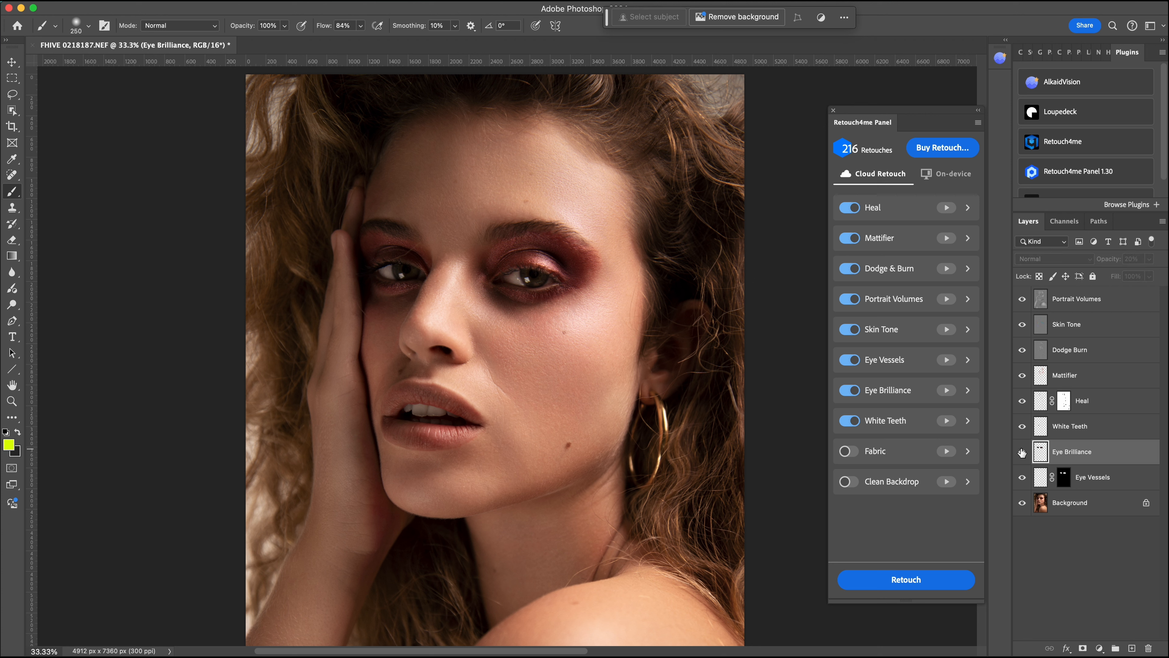
left_click(1022, 452)
left_click(1022, 452)
left_click(1022, 452)
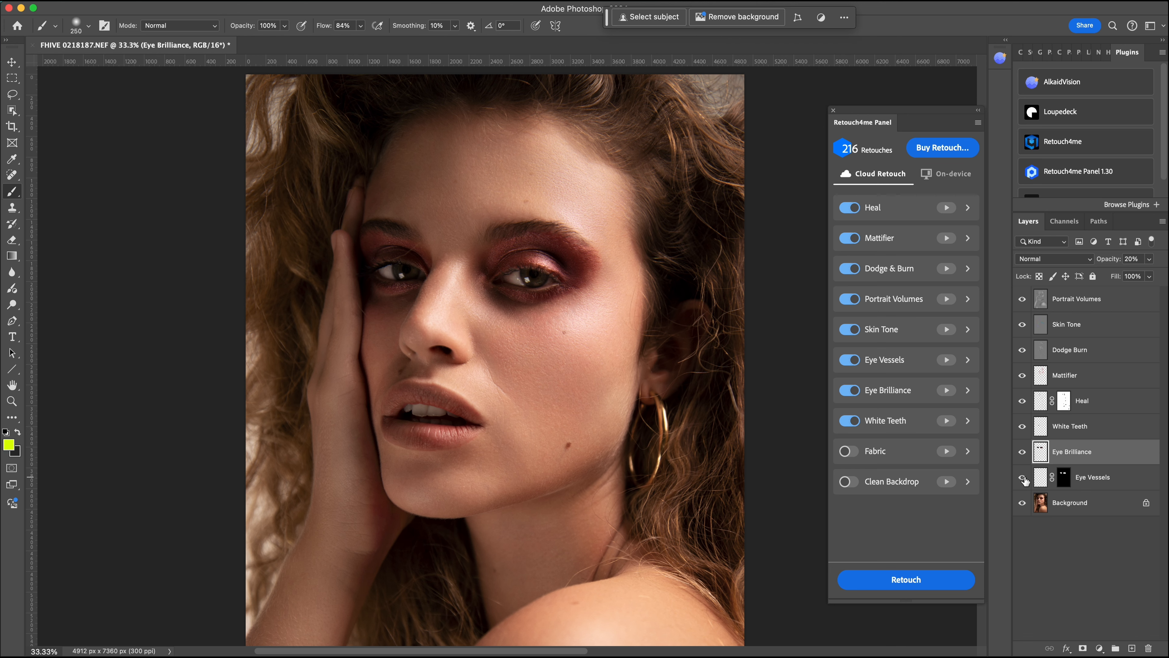
Step: Check the Eye Vessels layer's effect on the eyes up close and make it the active layer
key("super+equal")
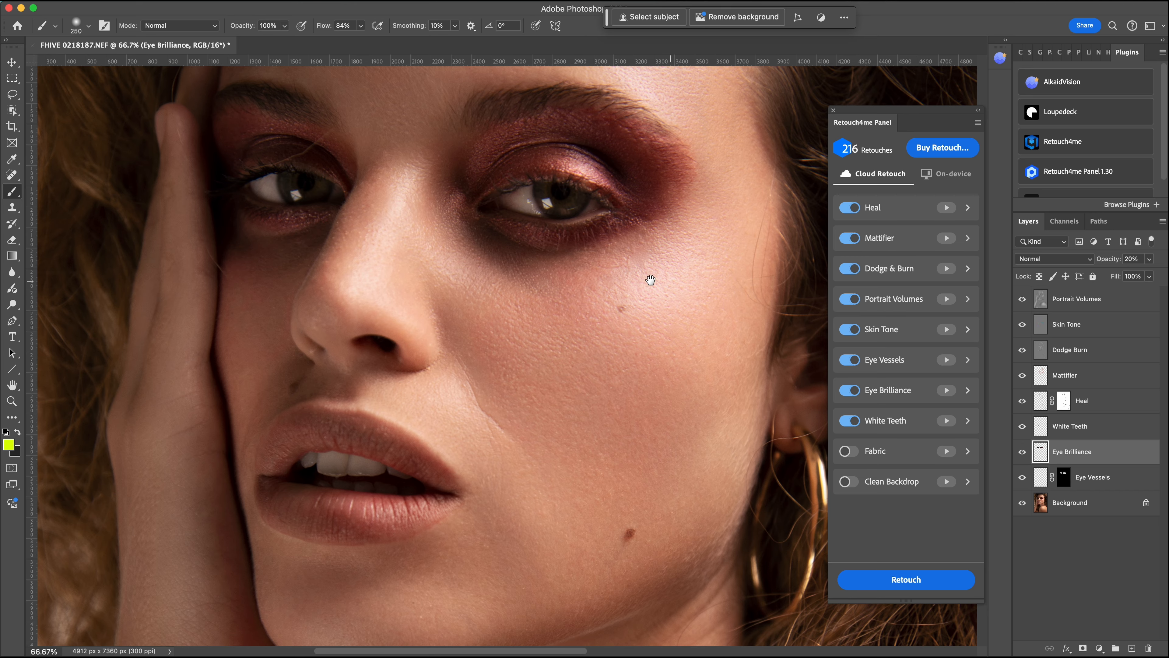
left_click_drag(648, 280, 644, 391)
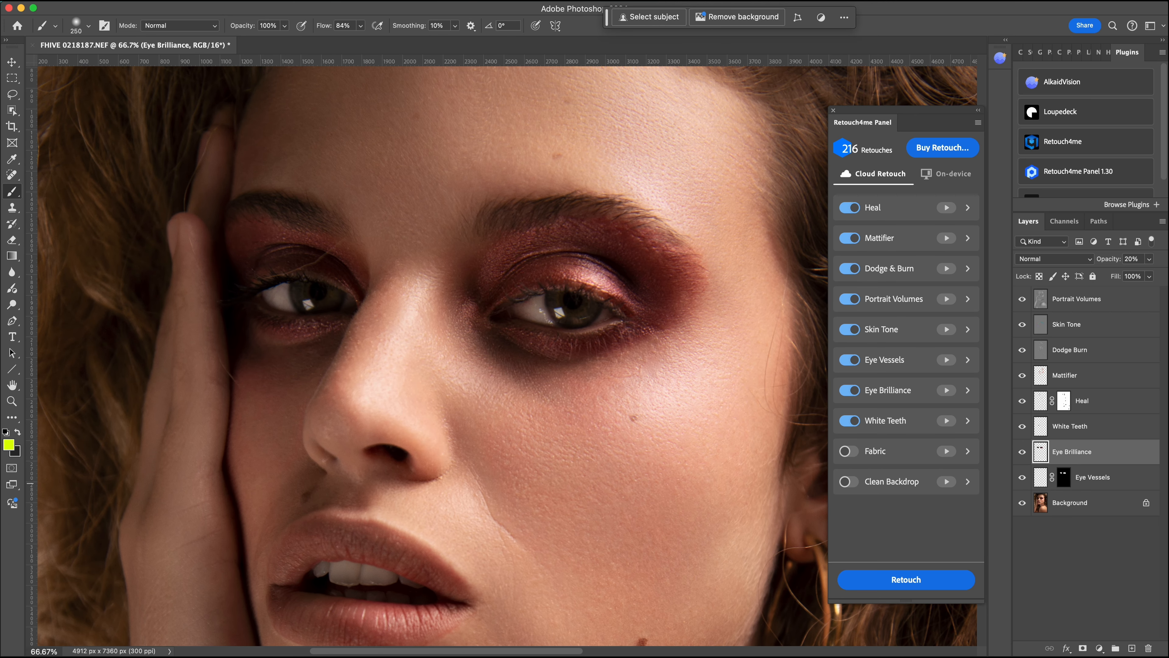
left_click(1022, 477)
left_click(1107, 477)
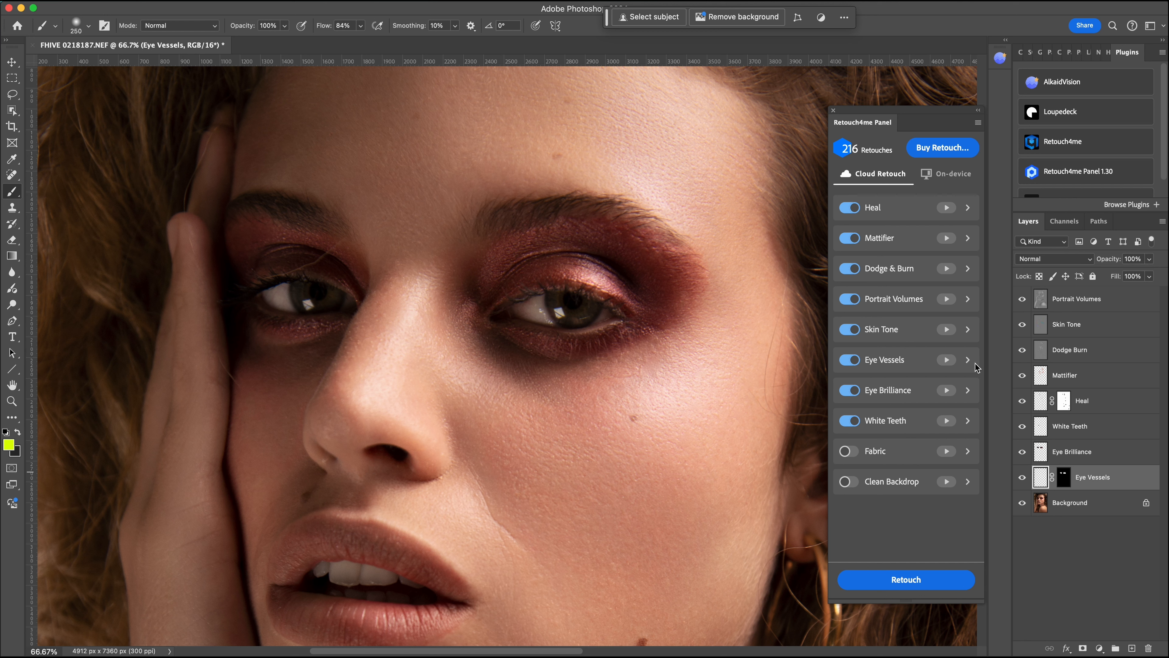
Step: Examine the retouched skin across the whole portrait and close up around the eyes, cheek and mouth
key("super+0")
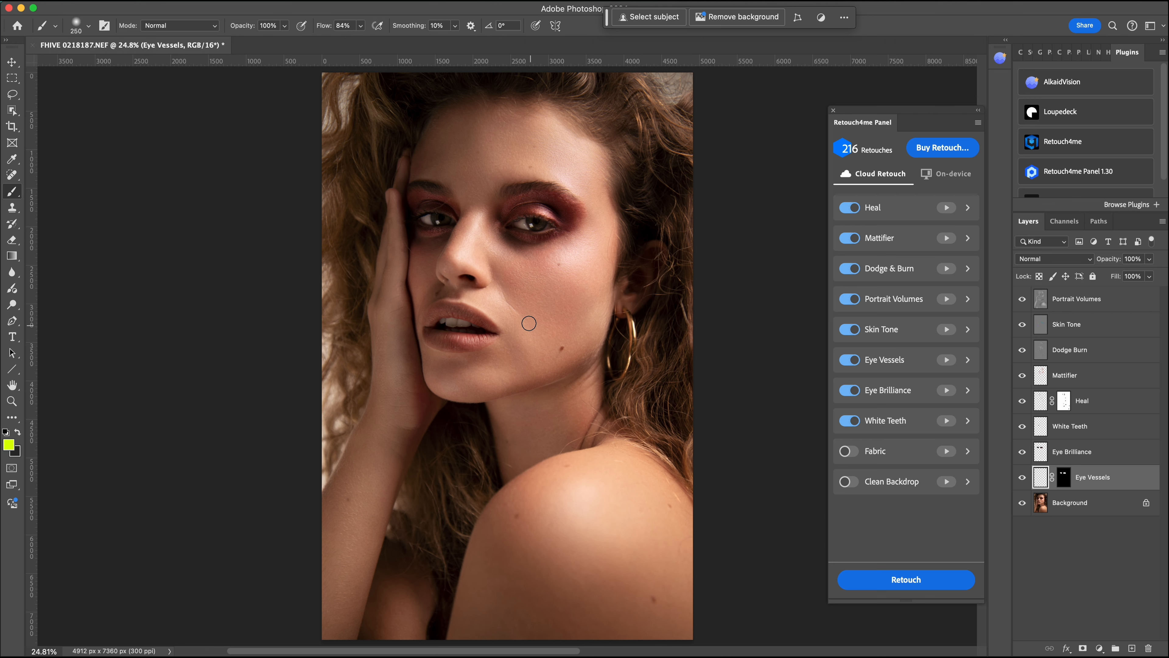
key("super+equal")
key("super+equal")
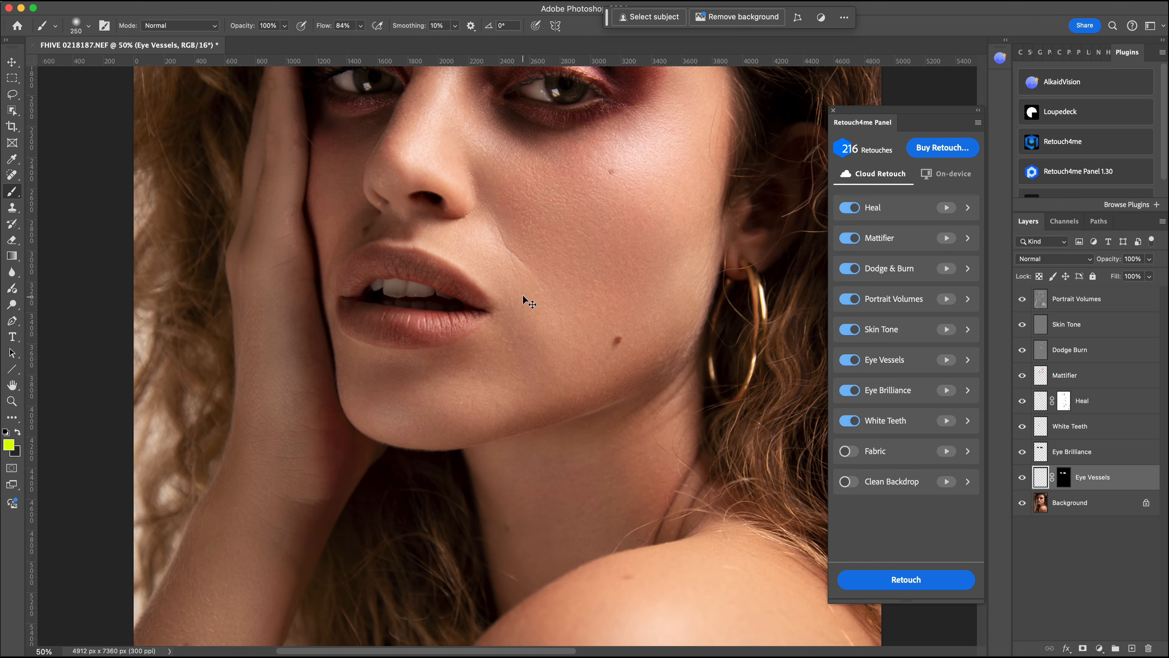
left_click_drag(522, 230, 516, 373)
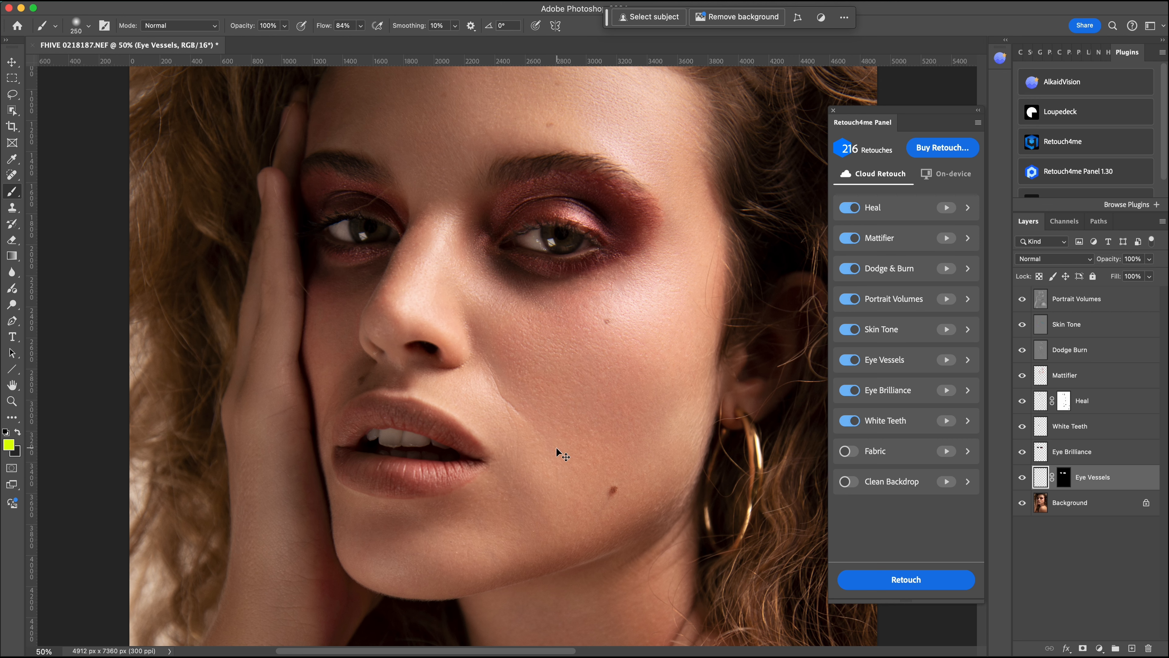
key("super+minus")
key("super+plus")
key("super+plus")
left_click_drag(658, 424, 567, 378)
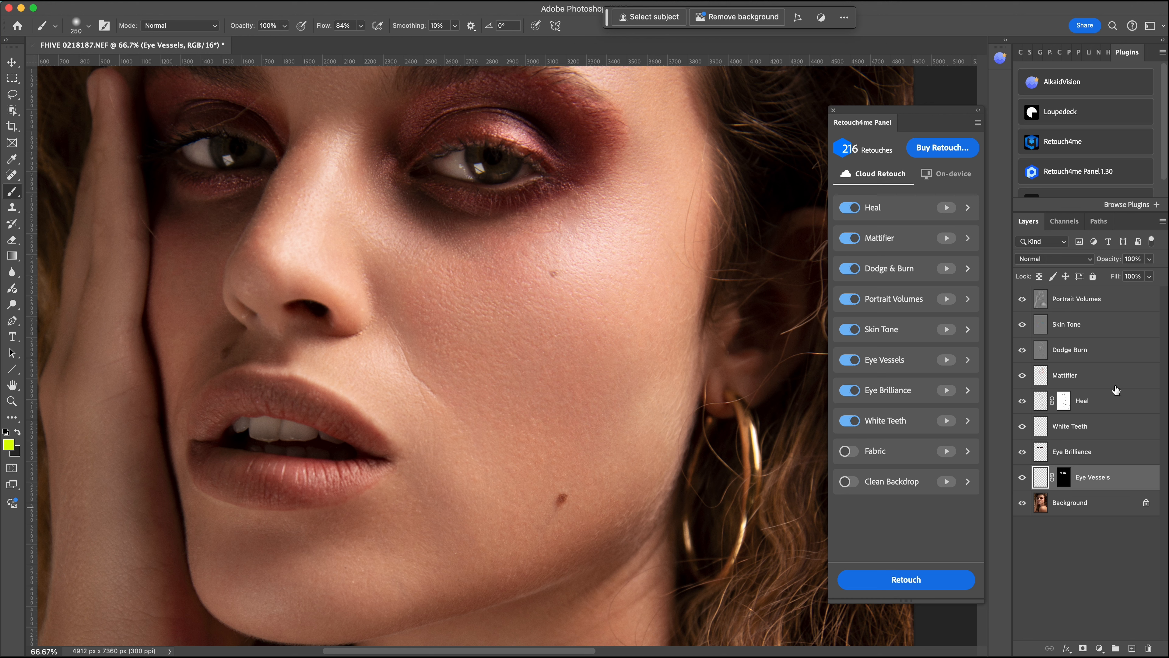
Step: Stamp all visible layers into a new layer above Portrait Volumes and hide every layer beneath it
left_click(1106, 307)
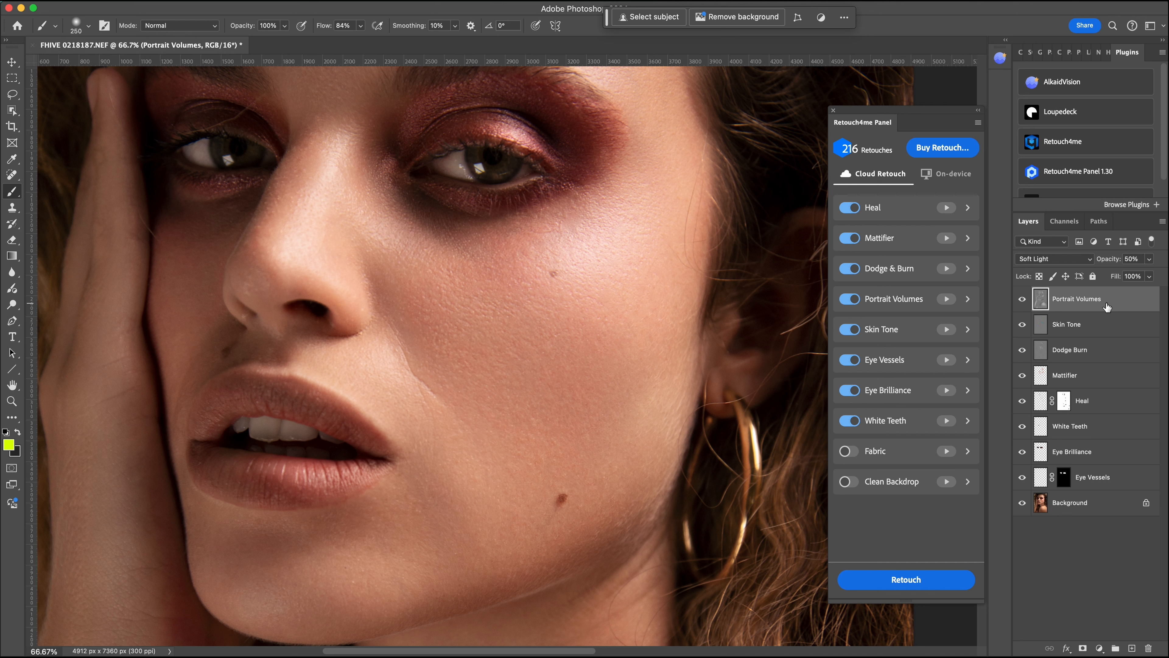
key("super+alt+shift+e")
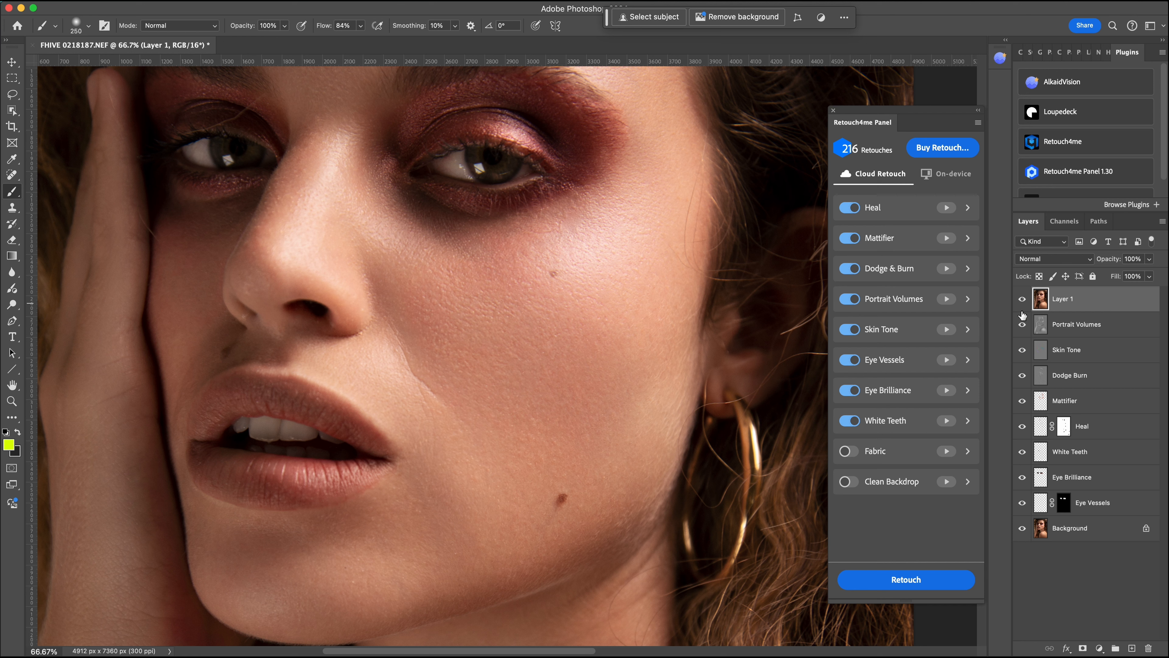
left_click_drag(1021, 325, 1023, 524)
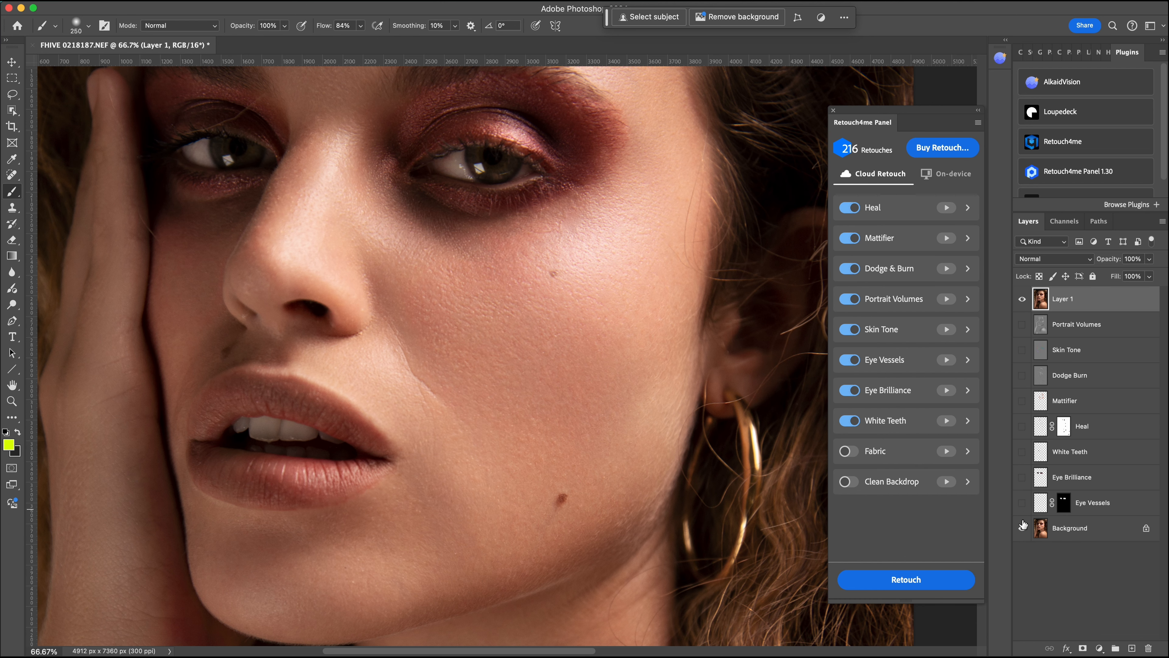
left_click(1023, 300)
left_click(1023, 300)
Step: Lasso the smile-line crease between nose and cheek and run Generative Fill with the prompt "remove and fill"
left_click(12, 95)
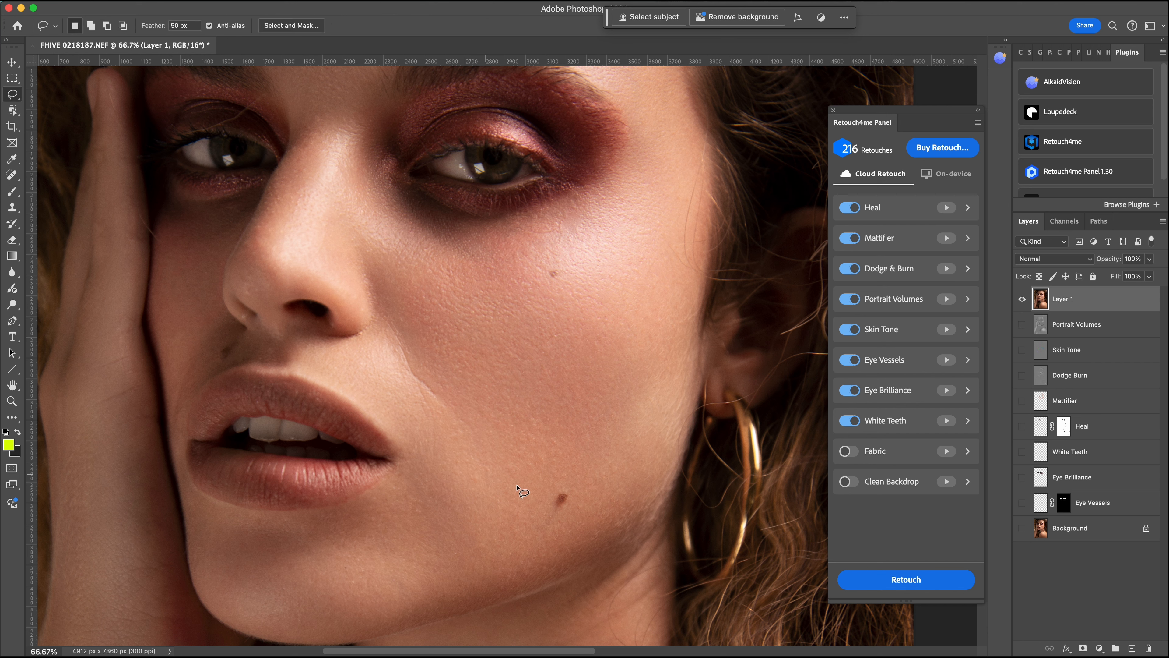
mouse_move(406, 336)
left_mouse_down()
mouse_move(397, 314)
mouse_move(376, 319)
mouse_move(410, 396)
mouse_move(452, 419)
mouse_move(457, 401)
mouse_move(410, 348)
left_mouse_up()
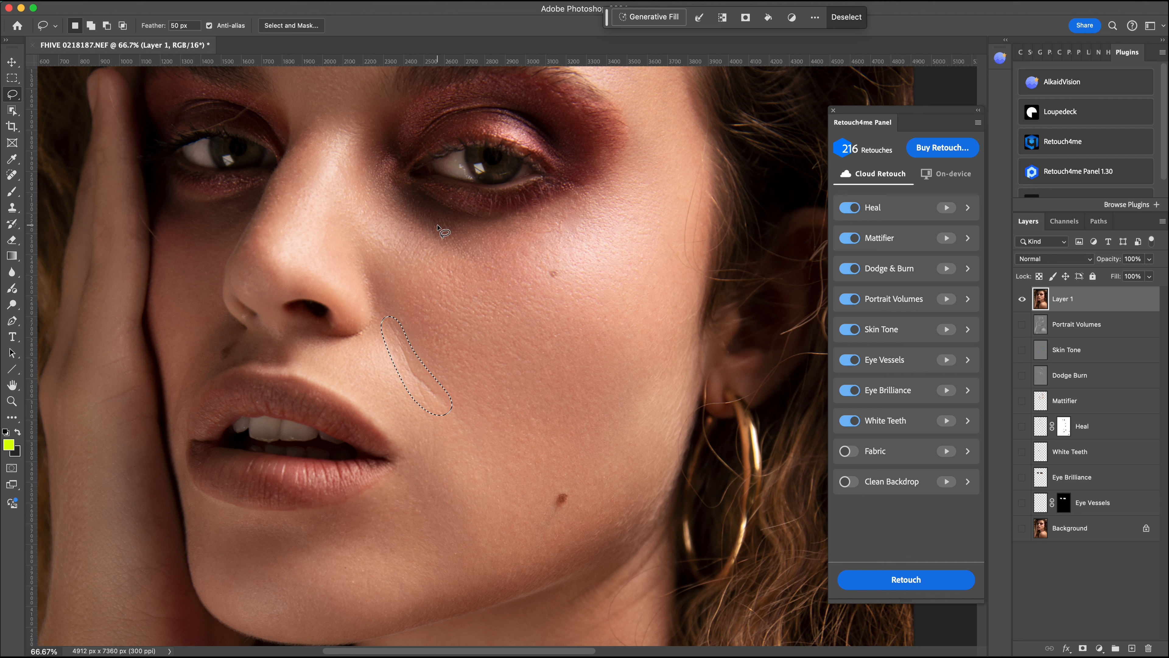
left_click(661, 22)
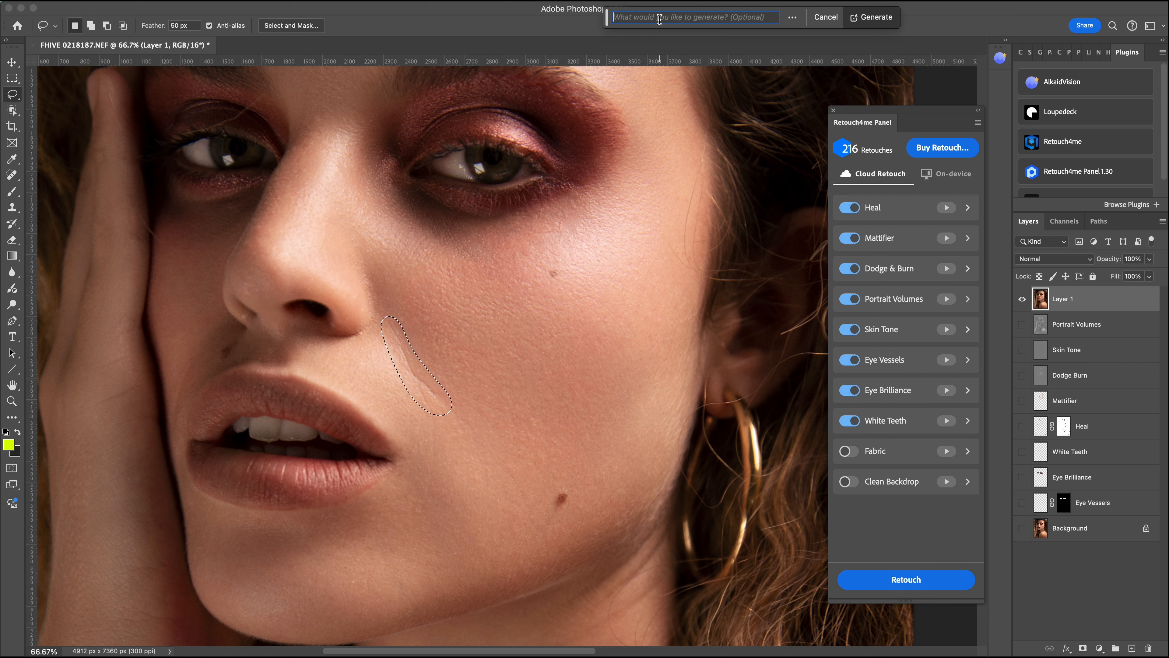
type("re")
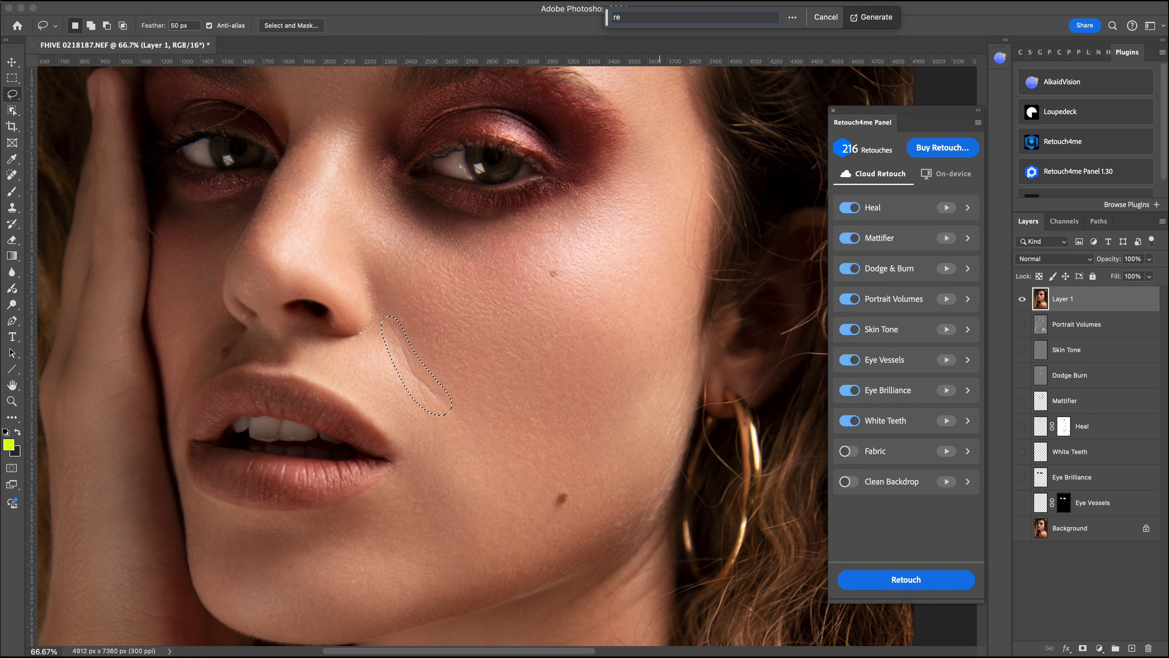
type("move and fill")
key("Return")
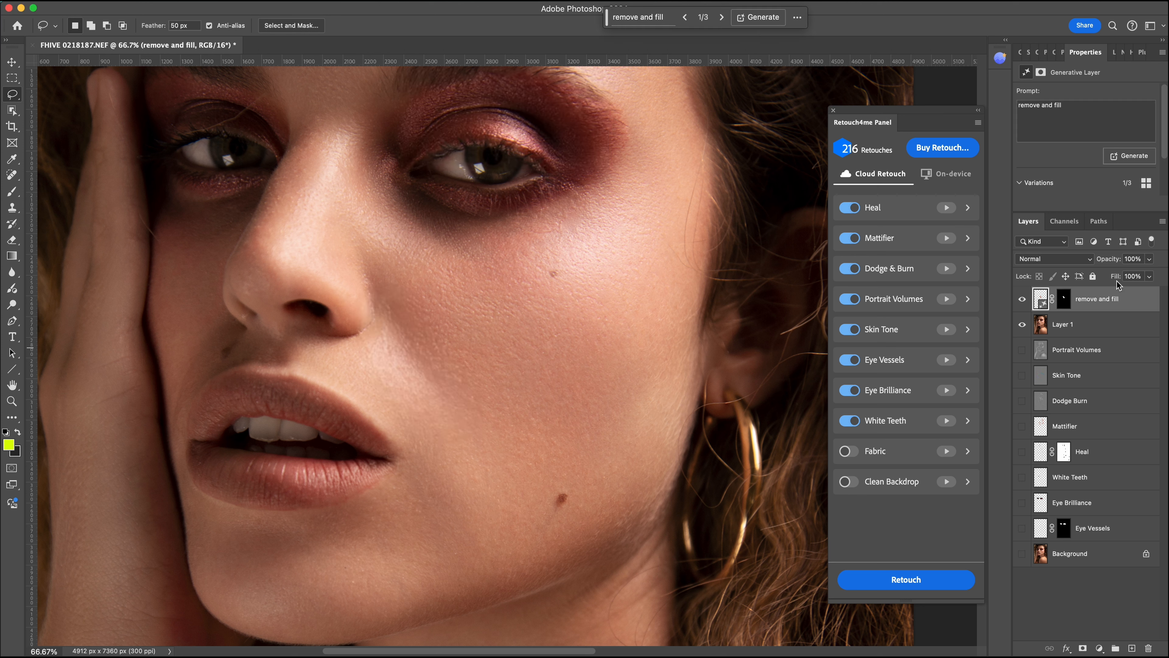
Step: Compare the three generated variations of the crease fill and keep the first one
left_click(1087, 225)
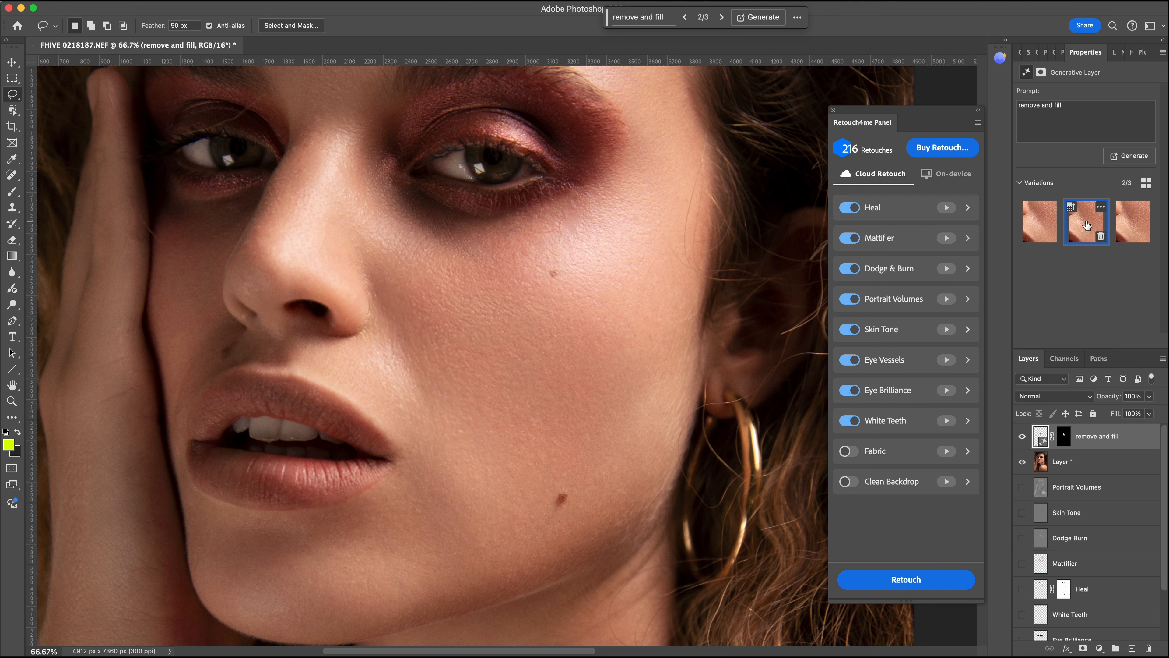
left_click(1123, 232)
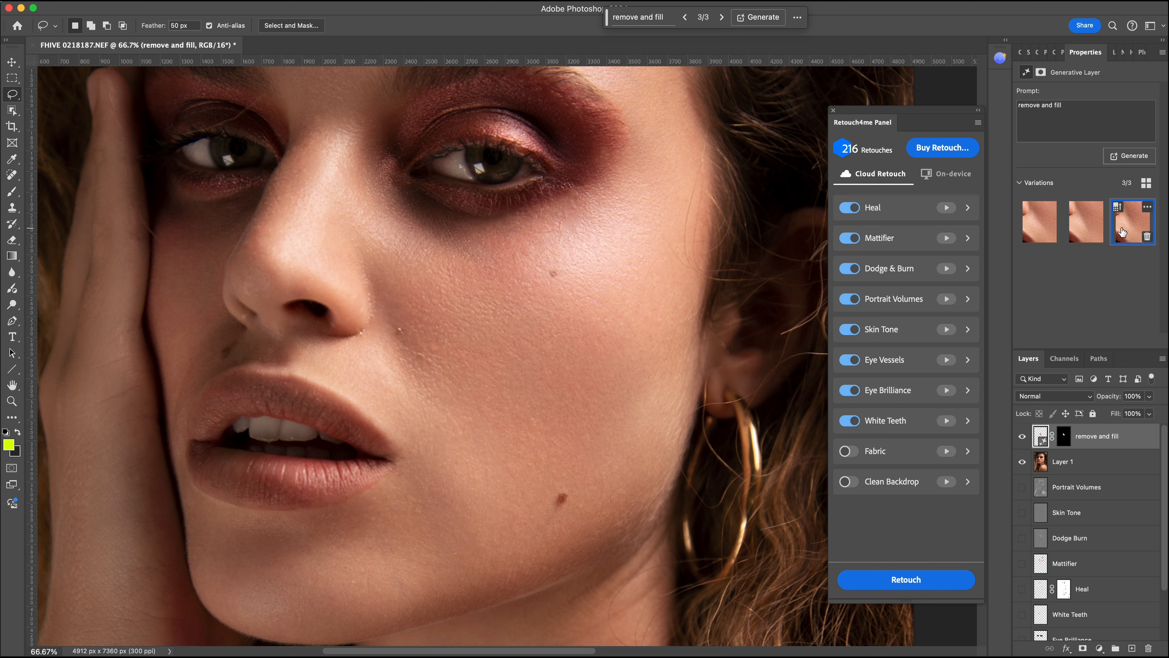
left_click(1080, 233)
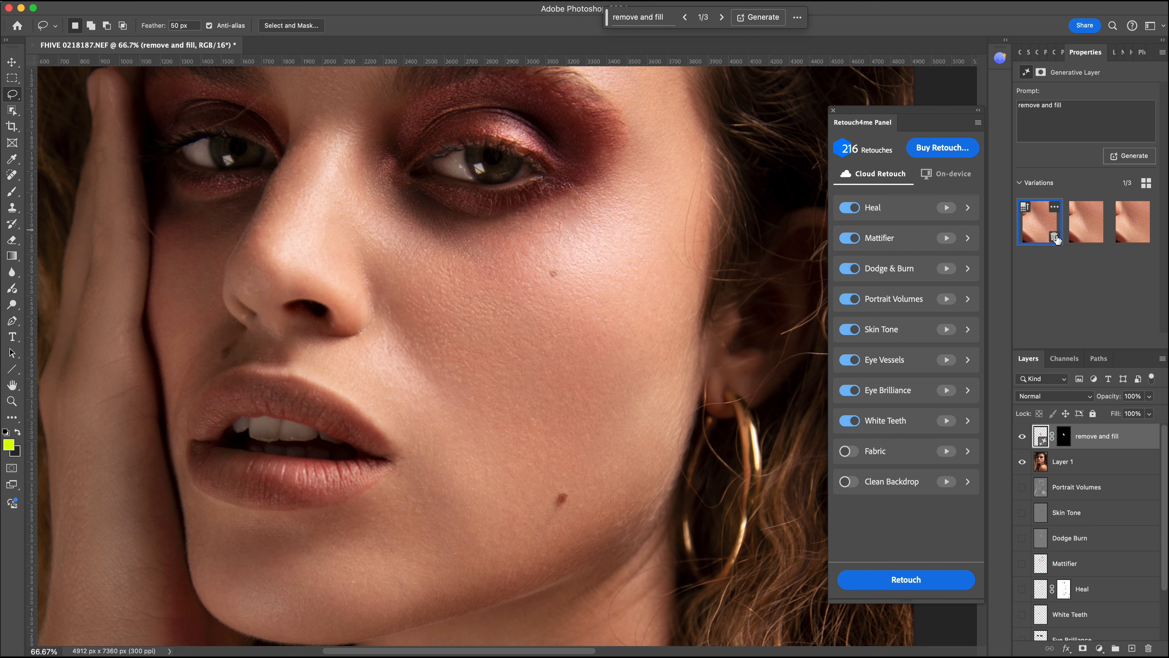
left_click(1044, 230)
Step: Review the retouched portrait as a whole and closer in on the face and shoulder
key("super+0")
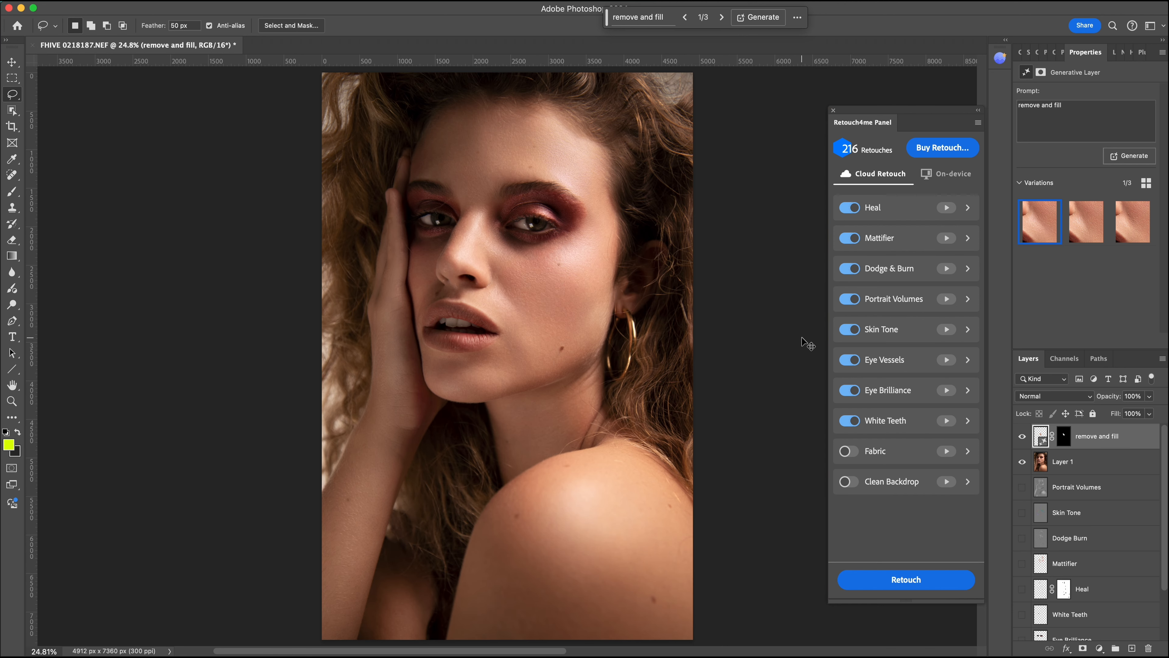
key("super+=")
mouse_move(646, 228)
left_mouse_down()
mouse_move(647, 252)
mouse_move(639, 227)
left_mouse_up()
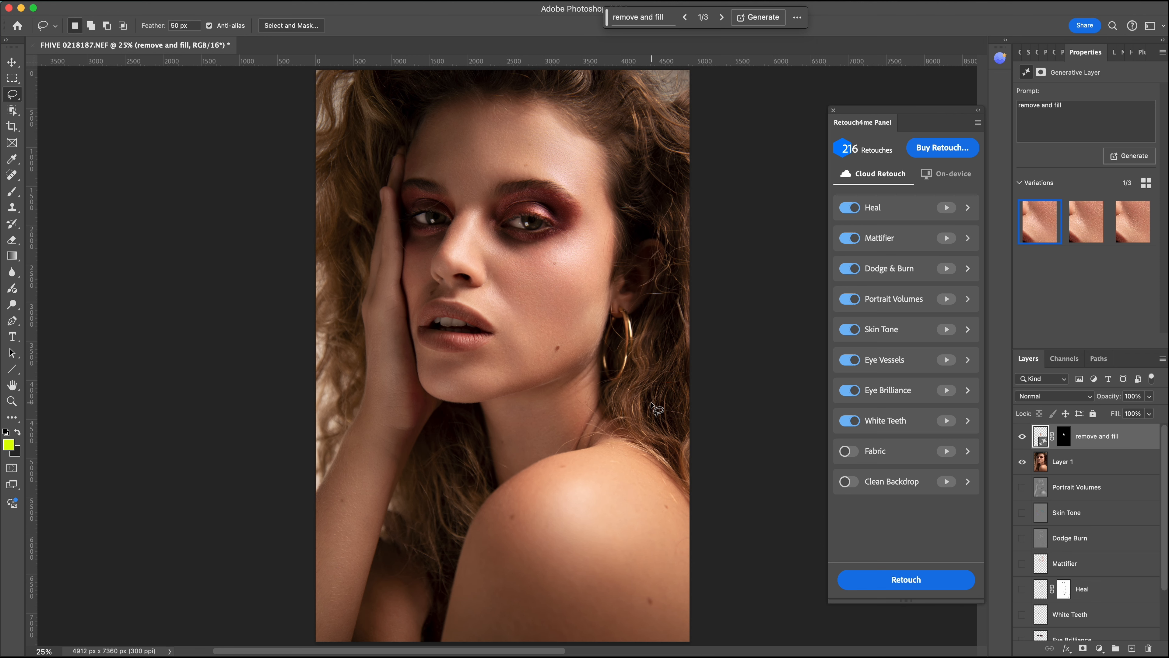
key("super+equal")
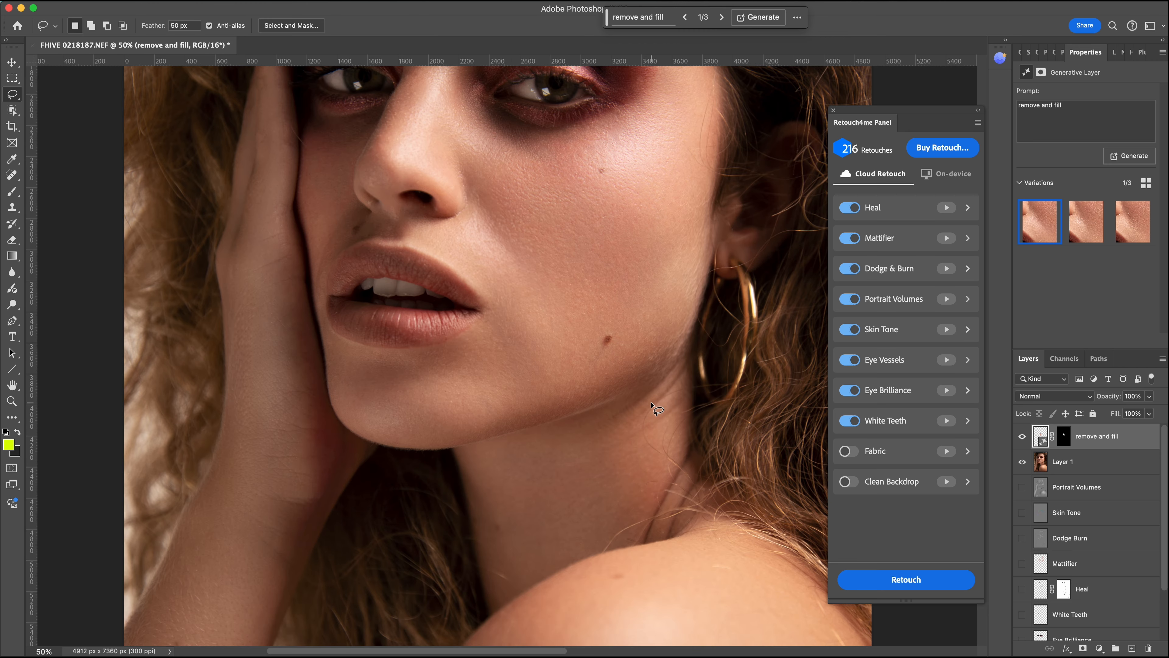
key("super+minus")
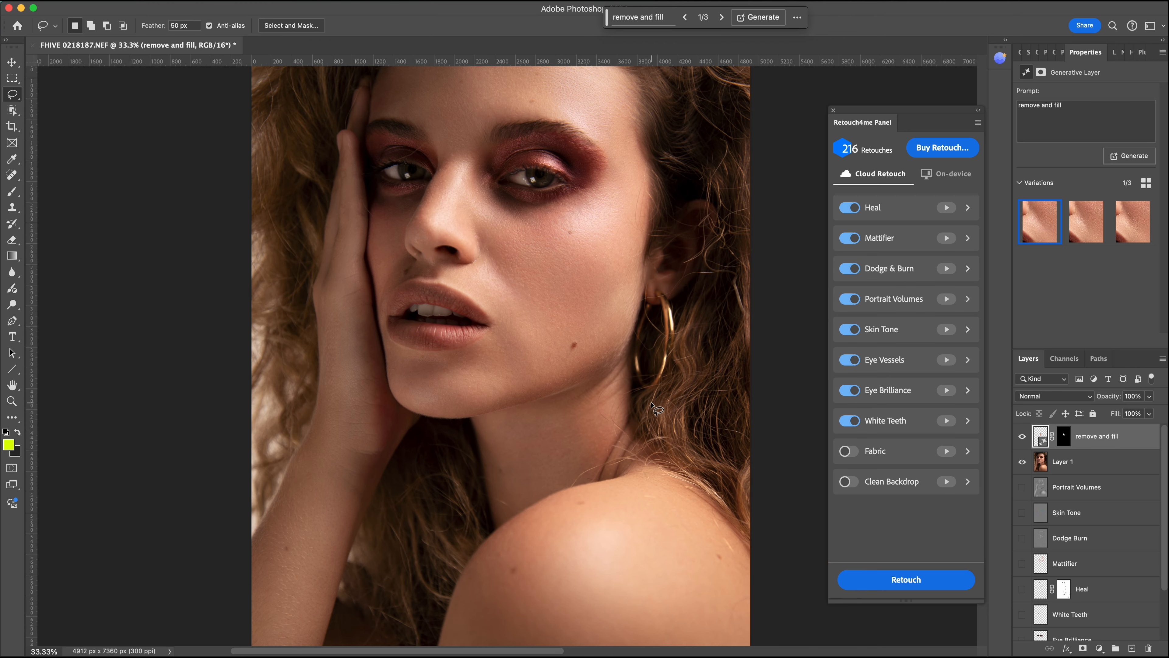
left_click_drag(642, 346, 619, 445)
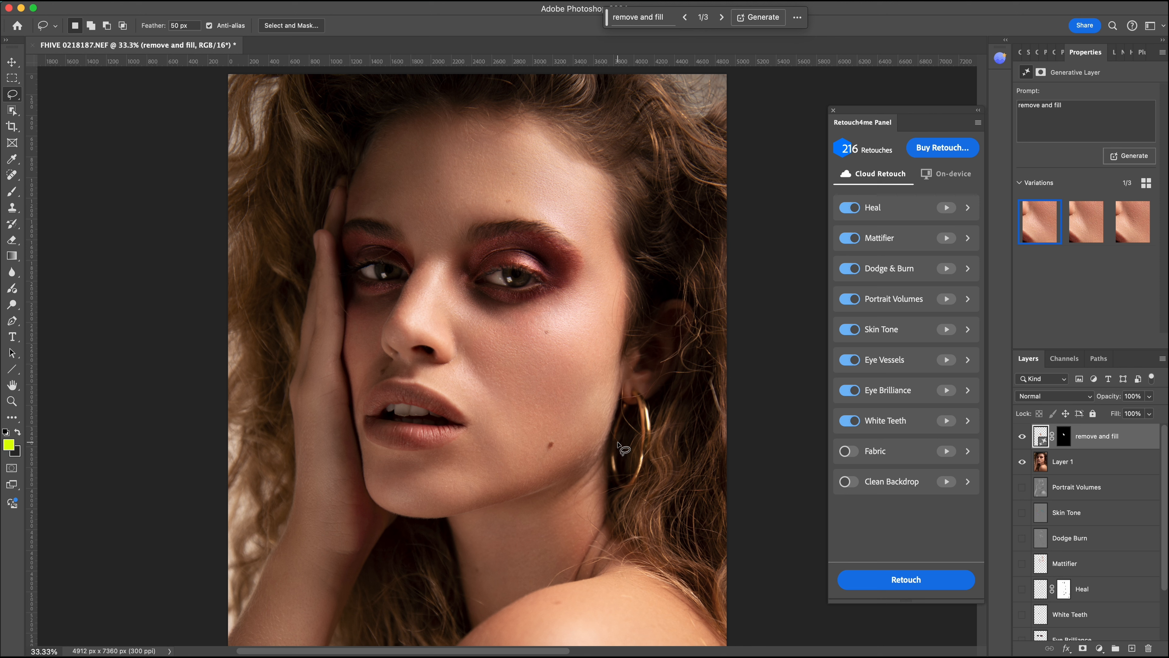